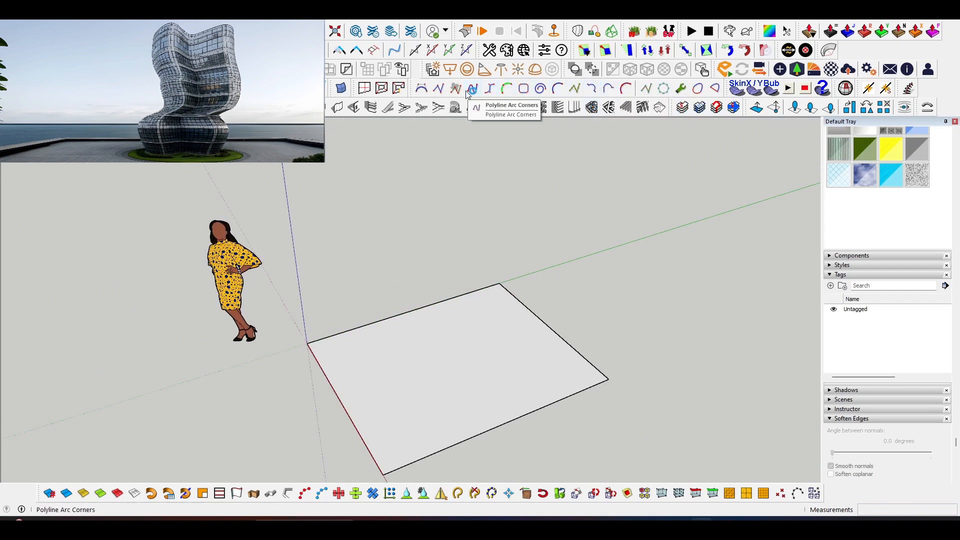
Draw a closed, wavy kidney-shaped outline on the rectangular face with the cubic Bezier curve tool.
left_click(560, 92)
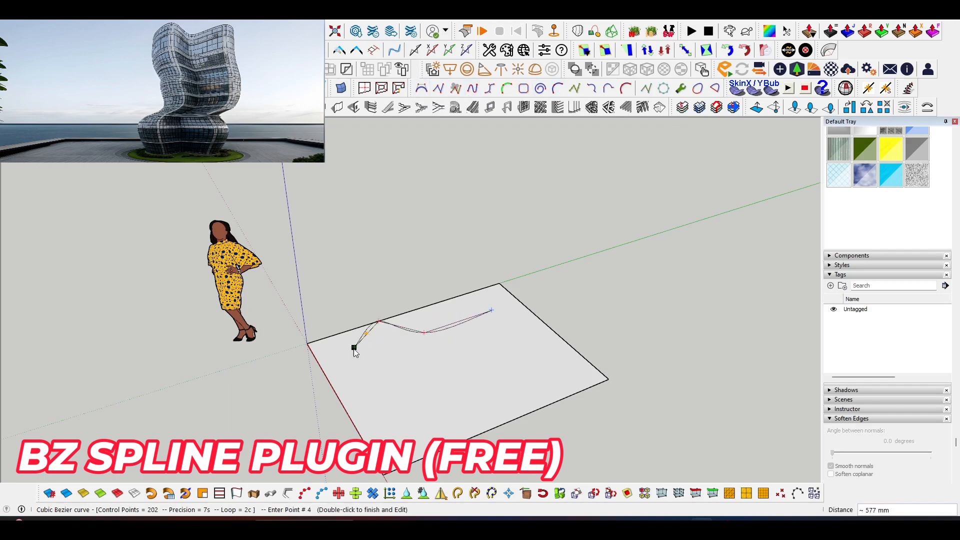
left_click(440, 427)
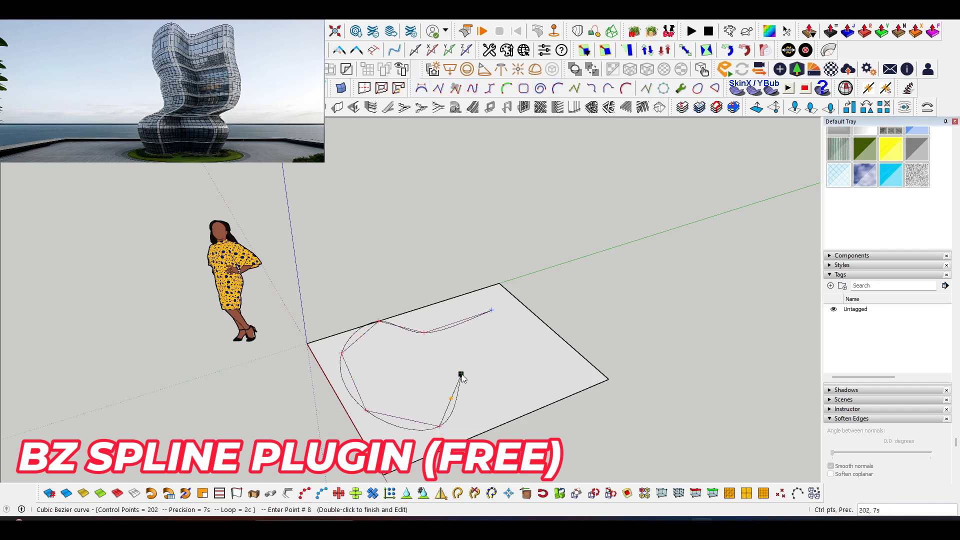
left_click(556, 341)
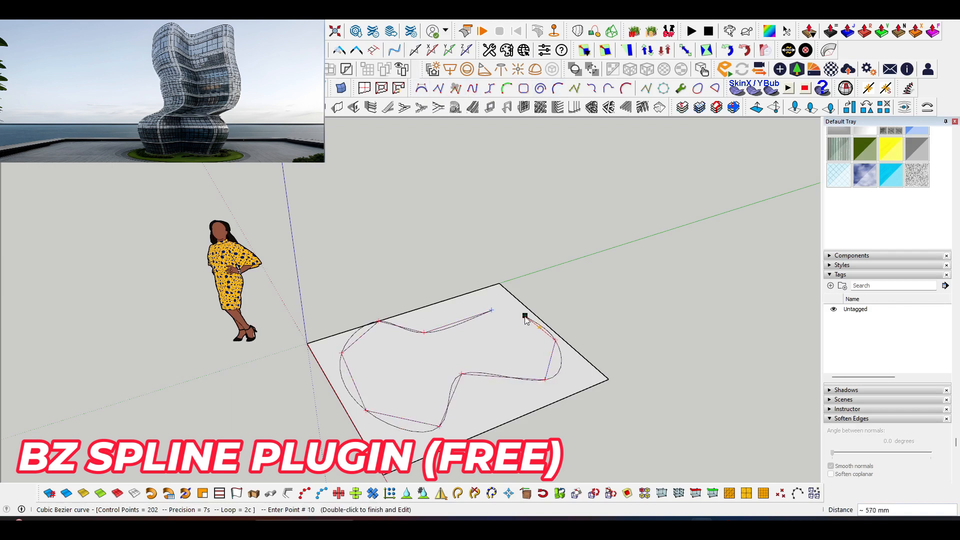
double_click(494, 311)
Examine the curve's closing point near the far corner of the rectangle up close to check the junction.
scroll(500, 312, "up", 5)
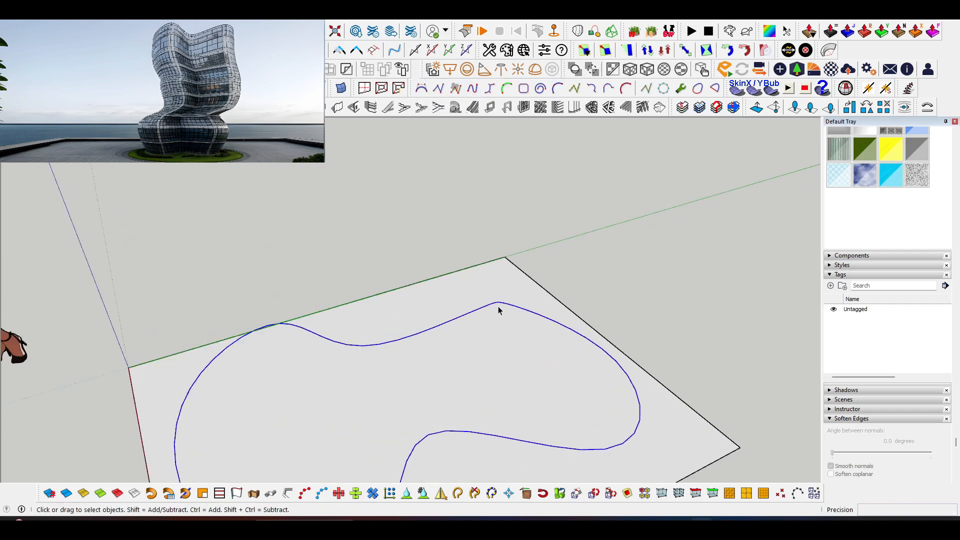
left_click(493, 359)
scroll(497, 315, "up", 5)
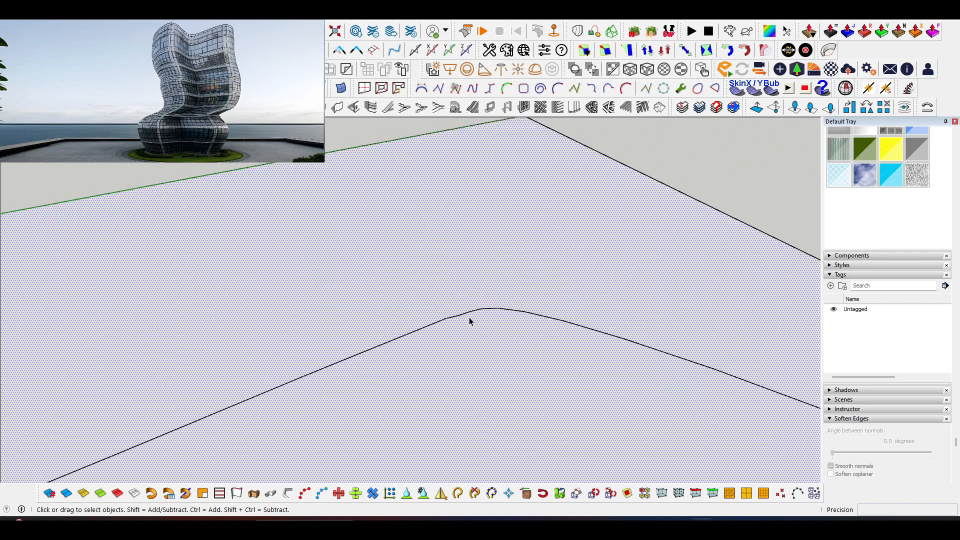
scroll(472, 314, "up", 4)
scroll(363, 332, "up", 2)
middle_click_drag(362, 333, 456, 388)
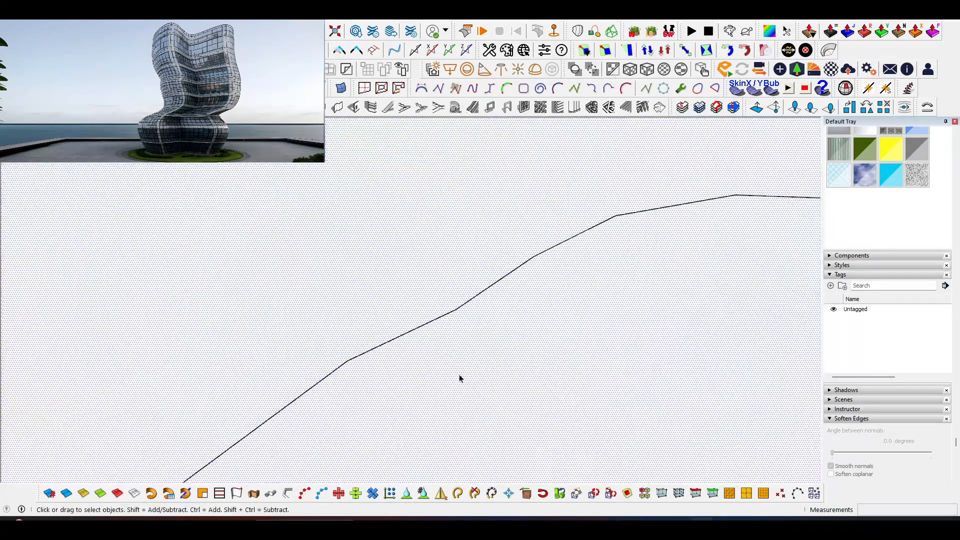
scroll(431, 272, "down", 8)
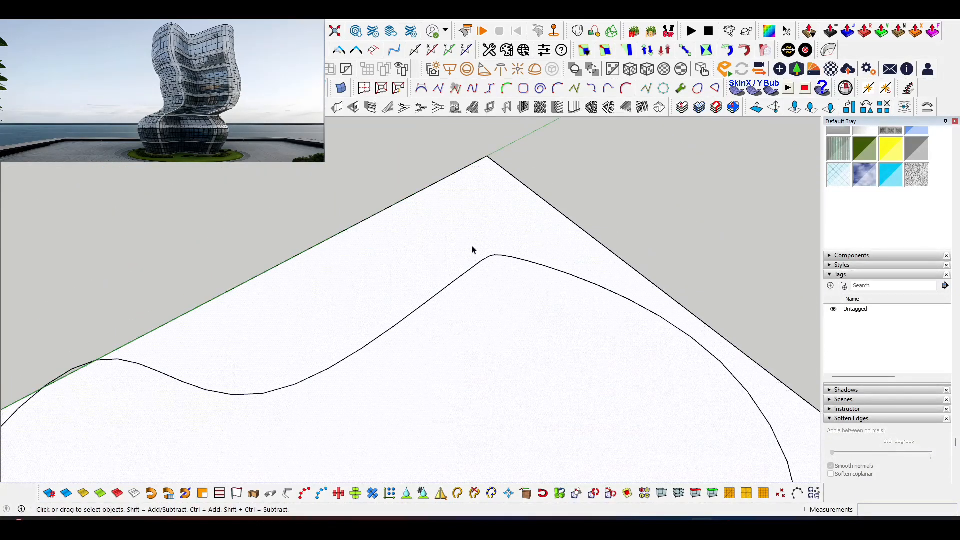
mouse_move(473, 250)
middle_mouse_down()
mouse_move(326, 333)
mouse_move(294, 325)
middle_mouse_up()
Erase the rectangle's edges around the wavy curve, leaving only the closed outline.
key("e")
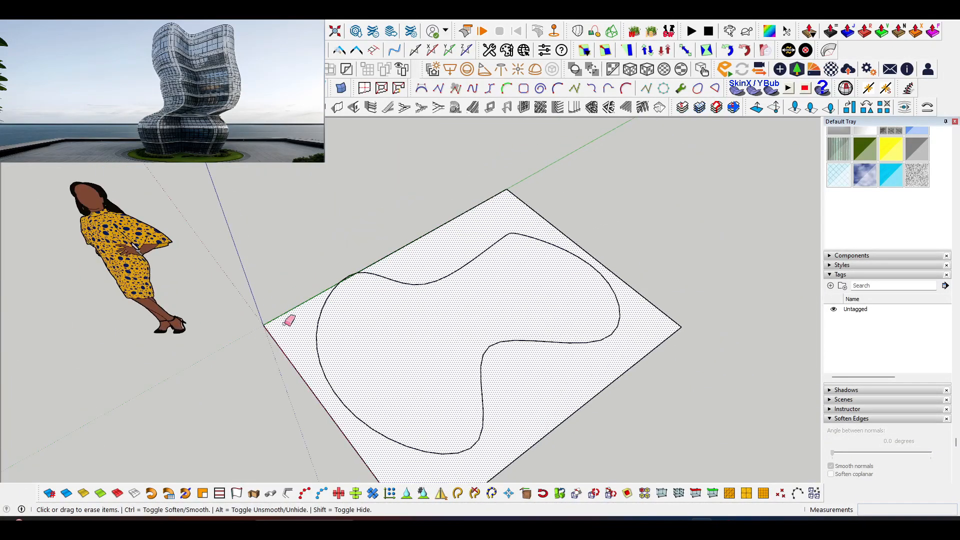
mouse_move(281, 287)
left_mouse_down()
mouse_move(465, 220)
mouse_move(574, 206)
left_mouse_up()
left_click(644, 355)
middle_click_drag(467, 410, 416, 295)
Copy the whole wavy outline straight up along the vertical axis.
key("space")
left_click_drag(321, 247, 686, 428)
mouse_move(543, 427)
middle_mouse_down()
mouse_move(532, 399)
mouse_move(449, 384)
middle_mouse_up()
key("m")
left_click(449, 384)
key("ctrl")
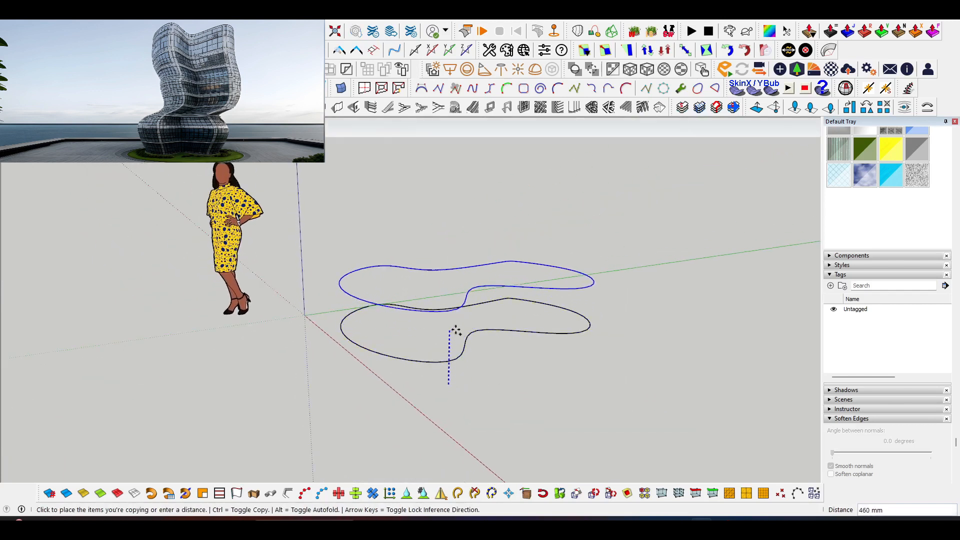
left_click(458, 283)
Repeat the vertical copy to form a stack of six evenly spaced outlines.
middle_click_drag(467, 326, 440, 388)
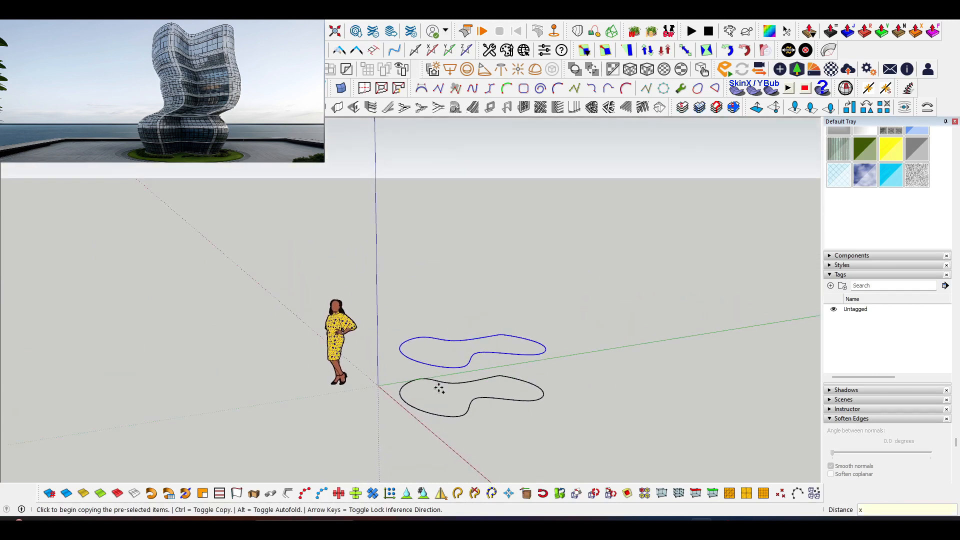
key("Return")
scroll(439, 389, "down", 3)
key("space")
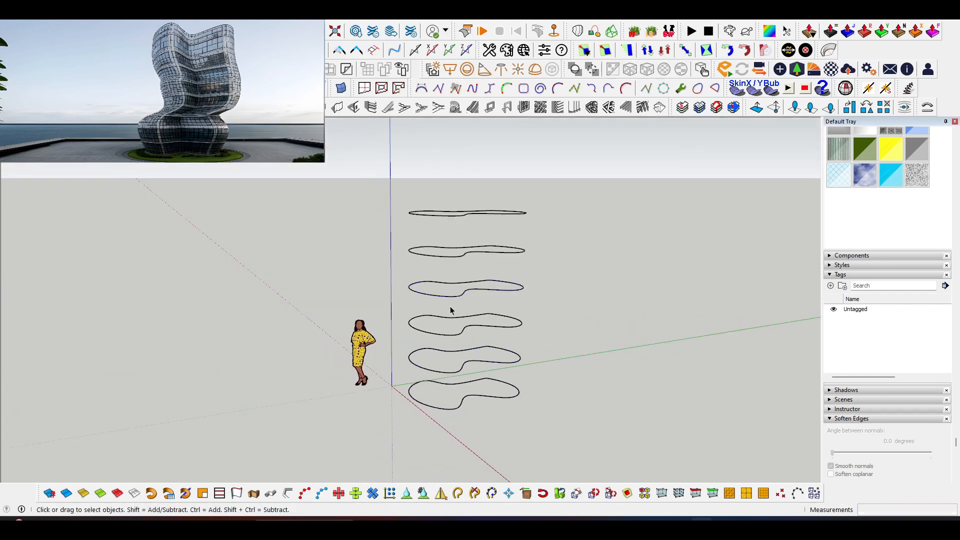
Enlarge the second outline from the ground uniformly about its center.
scroll(444, 320, "up", 3)
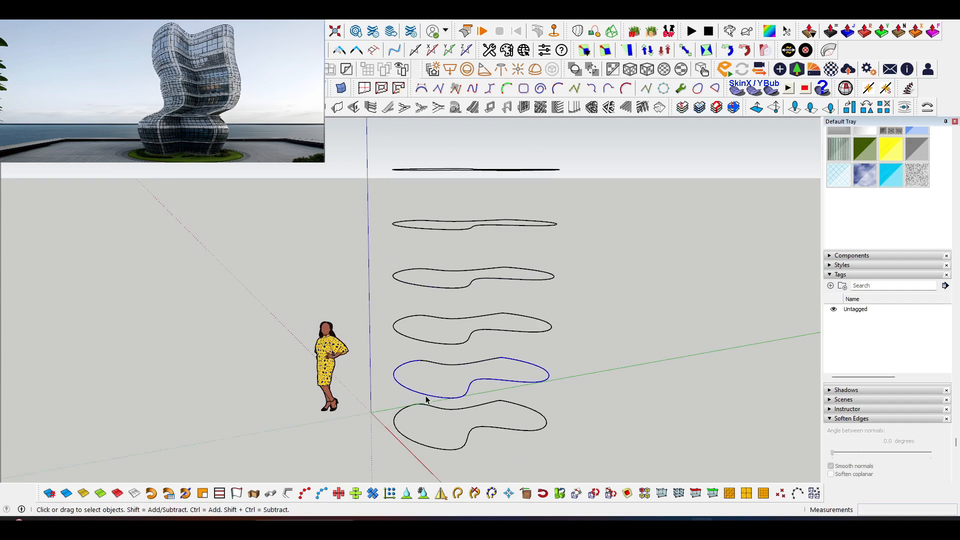
key("s")
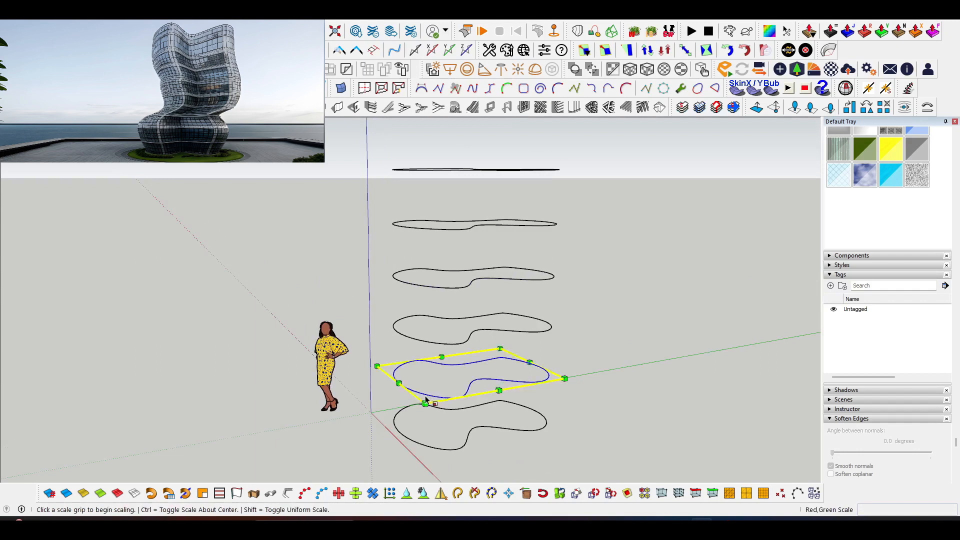
left_click(379, 367)
key("ctrl")
left_click(351, 364)
middle_click_drag(516, 340, 448, 361)
key("space")
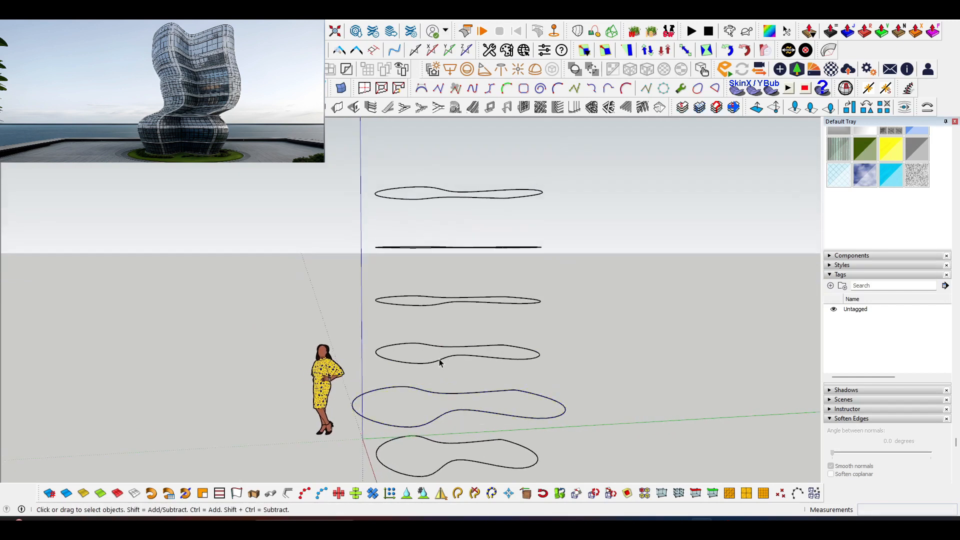
Copy the third outline from the ground downward, placing the copy just above the enlarged outline.
key("m")
left_click(446, 367)
key("ctrl")
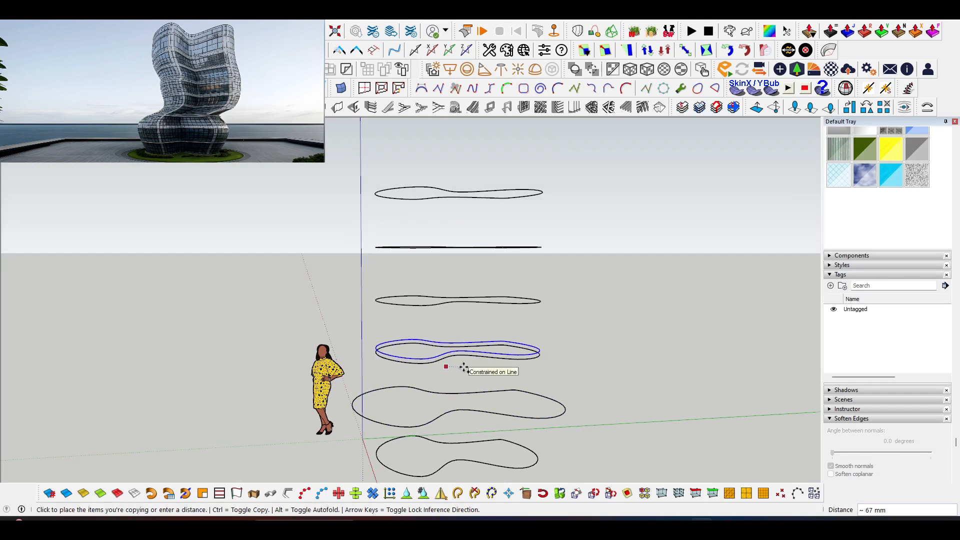
left_click(457, 377)
key("space")
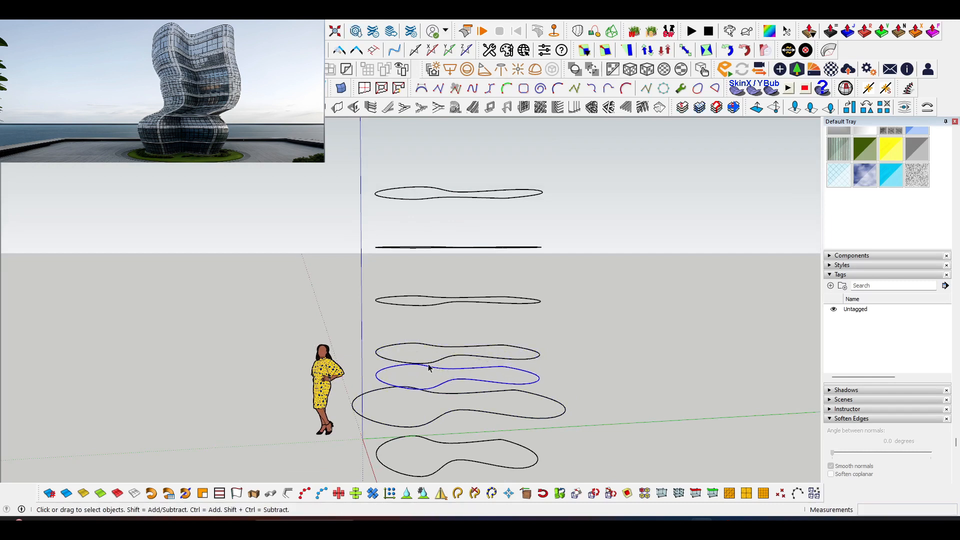
Move the outline directly above the new copy sideways along the green axis, away from the vertical axis.
key("m")
left_click(421, 347)
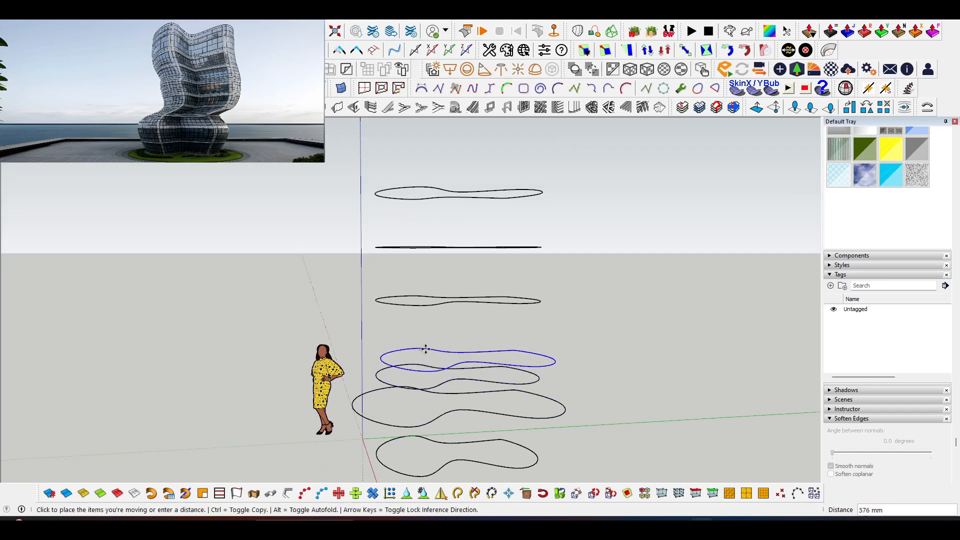
left_click(432, 348)
middle_click_drag(435, 347, 350, 273)
key("space")
Move the three highest outlines together sideways along the green axis, away from the vertical axis.
left_click_drag(414, 209, 592, 304)
key("m")
left_click(437, 315)
left_click(476, 315)
middle_click_drag(475, 317, 425, 293)
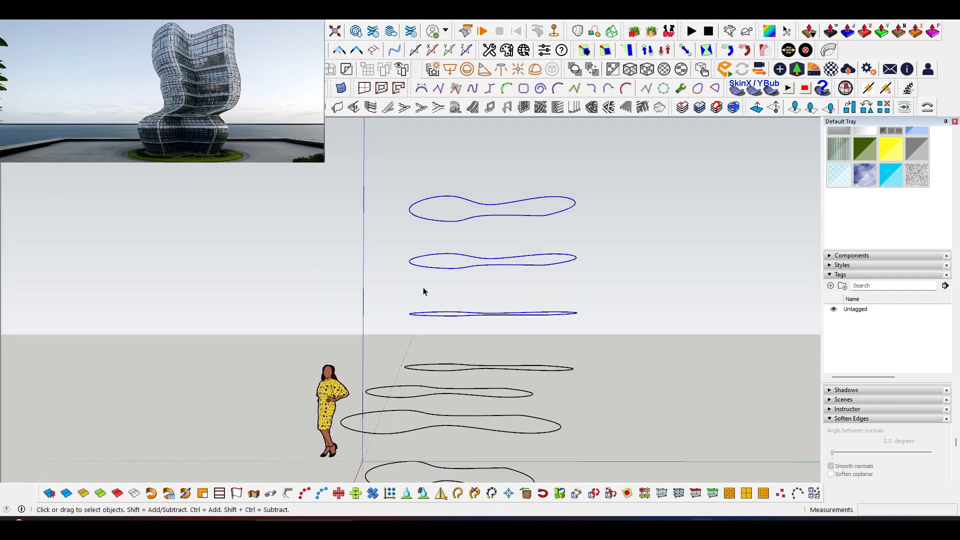
Enlarge the three highest outlines together uniformly about their center and clear the selection.
key("s")
left_click(407, 195)
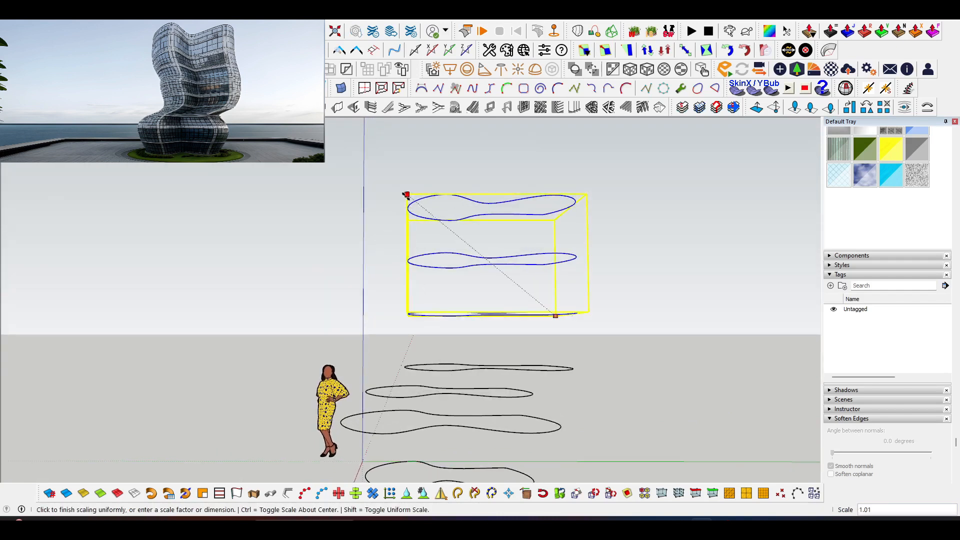
key("ctrl")
left_click(394, 188)
key("space")
left_click(423, 276)
Move the second-highest outline about 284 mm back toward the vertical axis along the green axis.
mouse_move(438, 280)
middle_mouse_down()
mouse_move(448, 293)
mouse_move(428, 275)
middle_mouse_up()
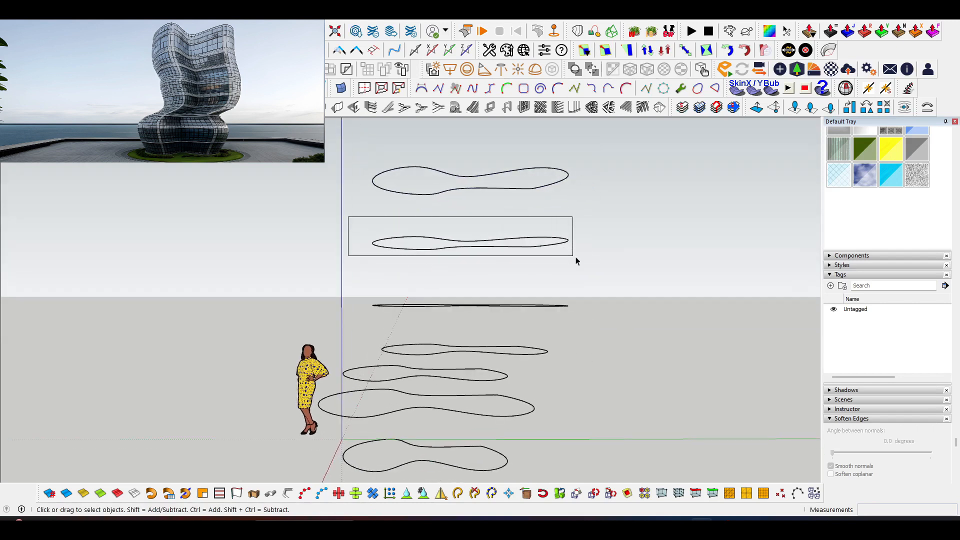
left_click_drag(576, 259, 575, 259)
mouse_move(429, 304)
middle_mouse_down()
mouse_move(463, 289)
mouse_move(403, 283)
mouse_move(418, 261)
mouse_move(425, 285)
middle_mouse_up()
key("m")
left_click(422, 285)
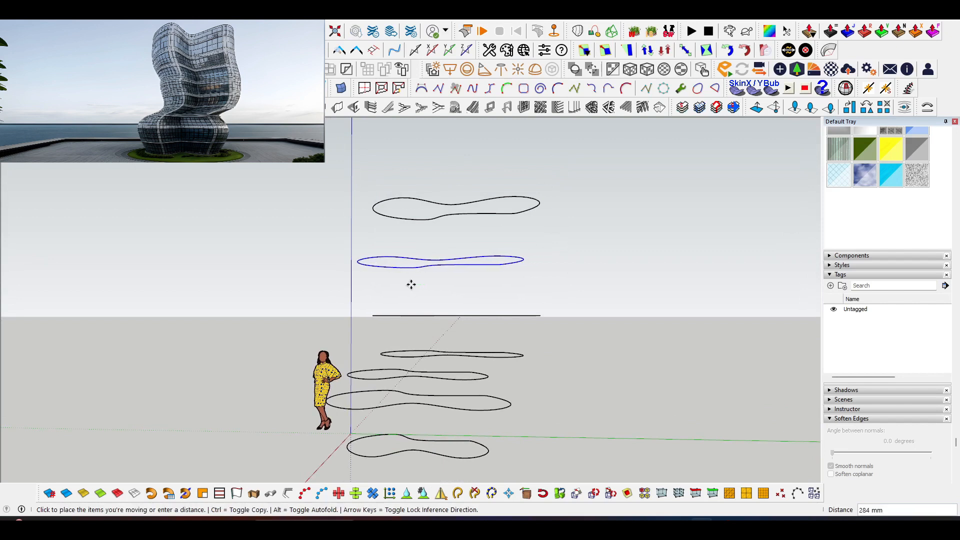
key("space")
Move the topmost outline toward the vertical axis to align it with the second-highest outline.
left_click_drag(569, 226, 569, 226)
key("m")
left_click(566, 223)
key("space")
left_click_drag(500, 278, 558, 282)
key("m")
key("space")
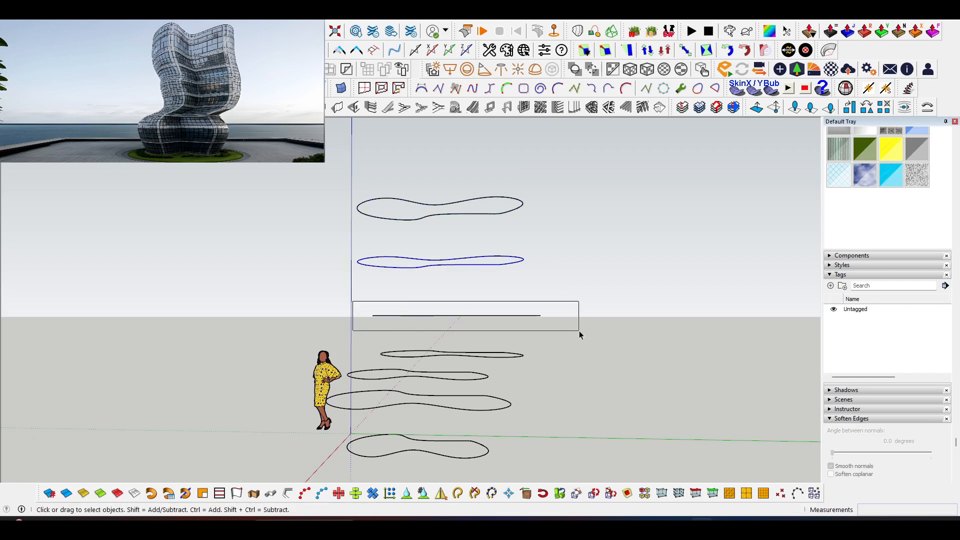
Copy the third-highest outline straight up by about 393 mm.
key("m")
left_click(489, 335)
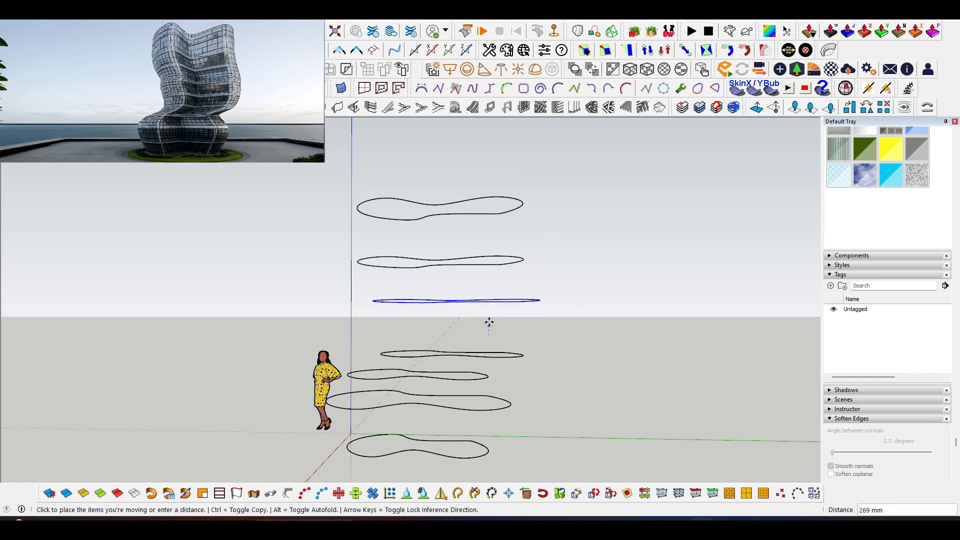
key("ctrl")
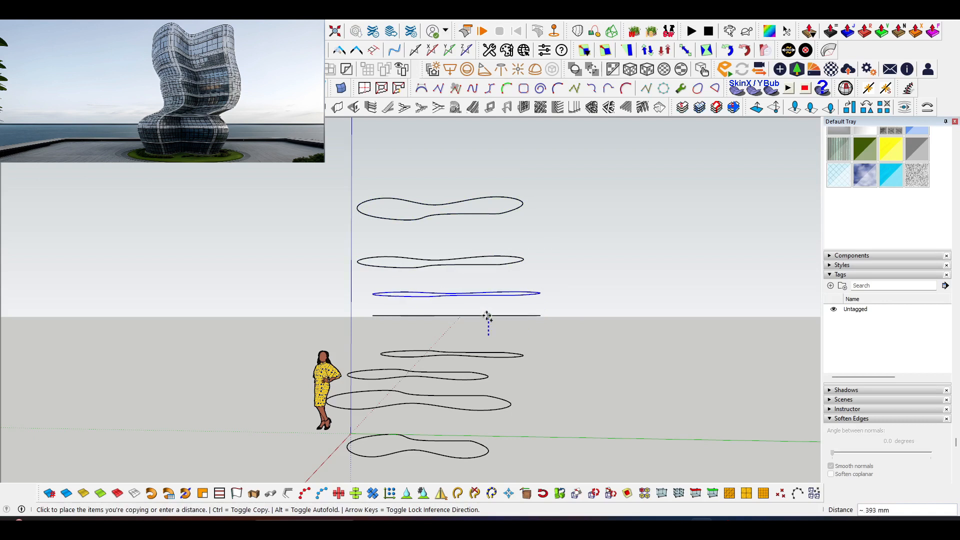
left_click(488, 317)
middle_click_drag(430, 330, 410, 340)
key("space")
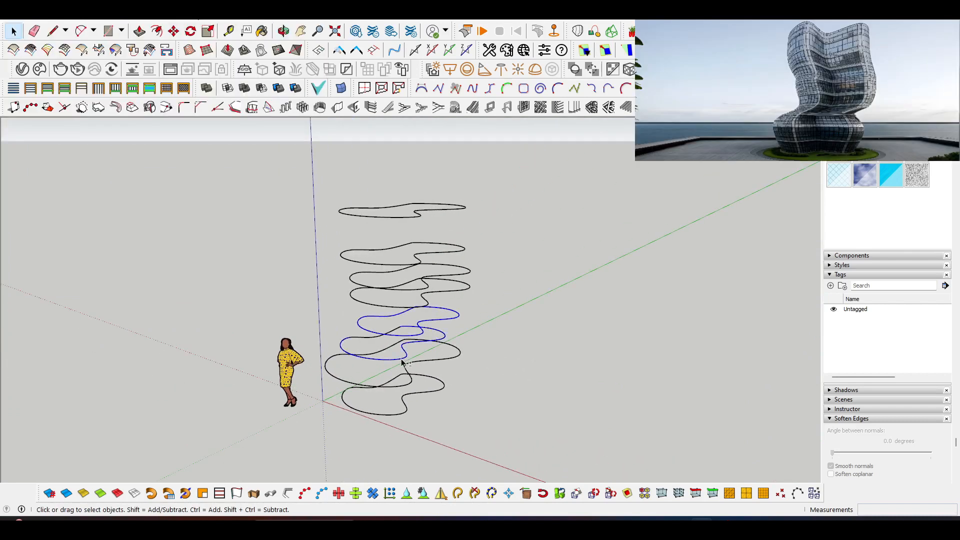
Stretch the third and fourth outlines from the ground along the red axis about their center by about 1.3.
middle_click_drag(408, 345, 418, 325)
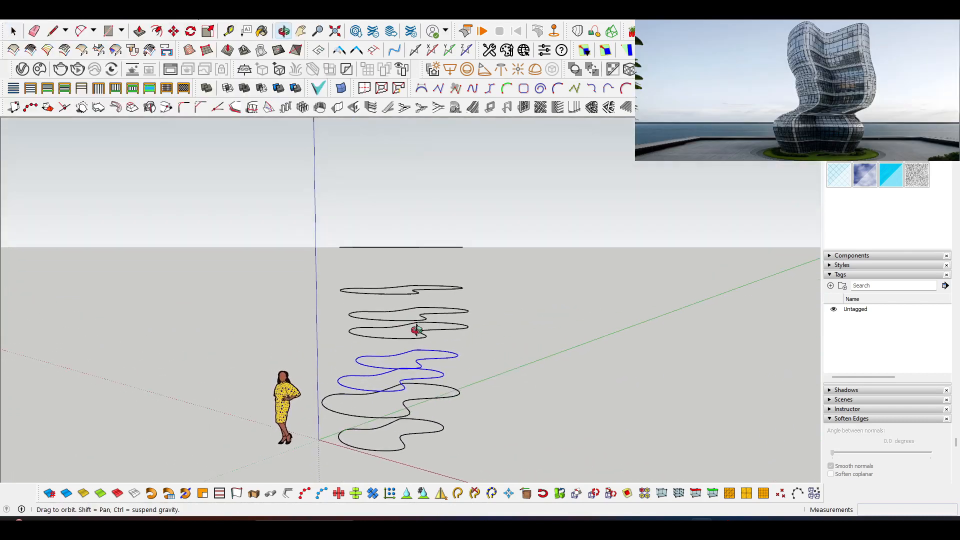
key("s")
left_click(430, 372)
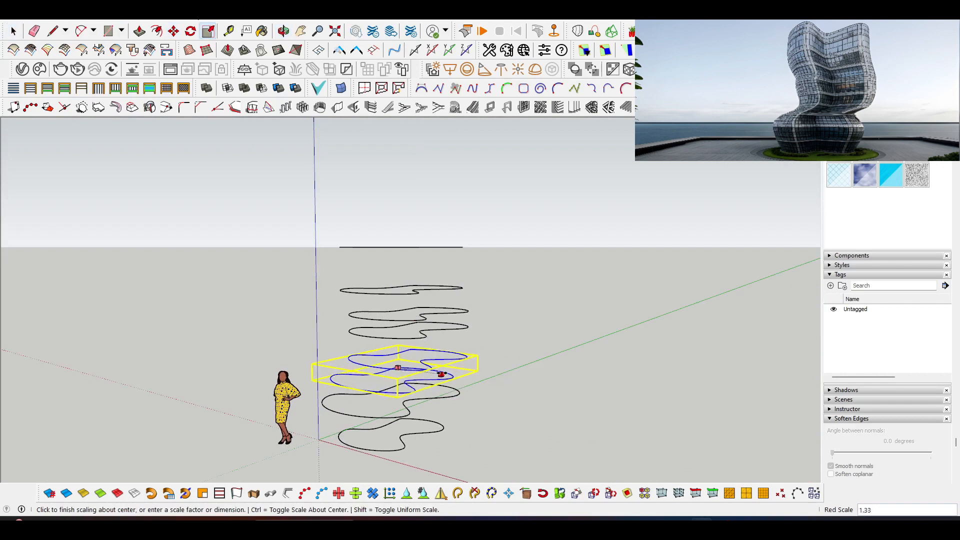
middle_click_drag(439, 373, 393, 300)
key("space")
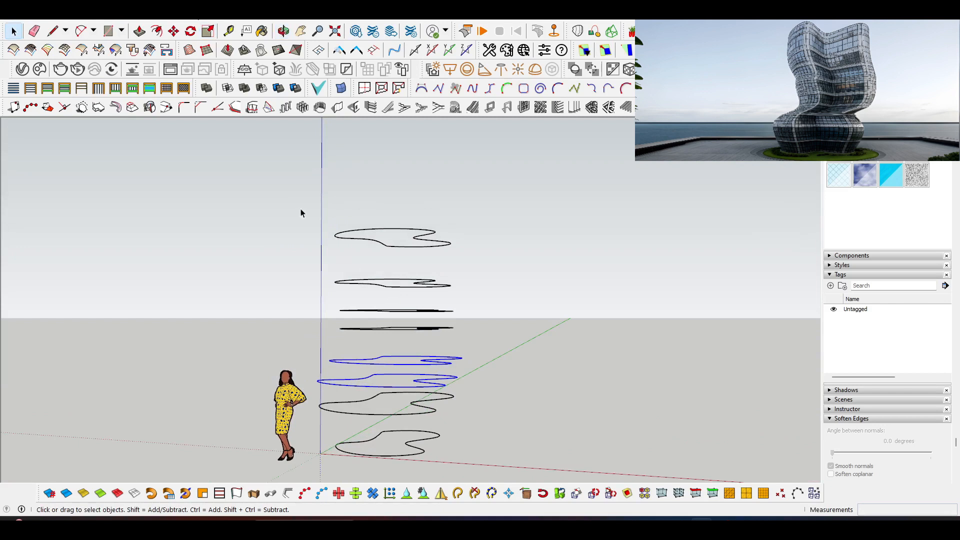
Stretch the two topmost outlines along the red axis about their center.
middle_click_drag(498, 300, 470, 300)
key("s")
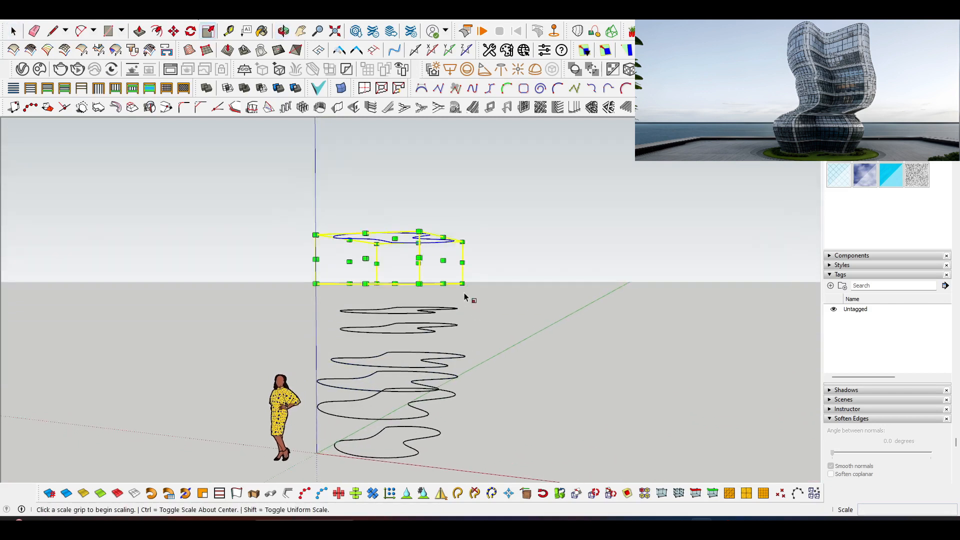
left_click(444, 260)
key("ctrl")
left_click(467, 260)
middle_click_drag(488, 296, 326, 220)
key("space")
Select all stacked outlines and generate a Curviloft Loft by Spline surface through them.
left_click(541, 316)
left_click_drag(325, 220, 547, 425)
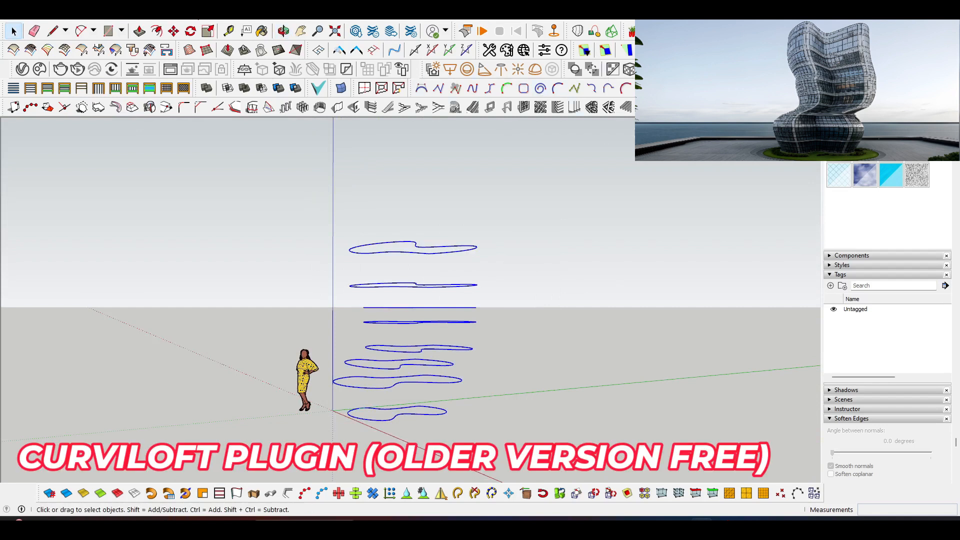
left_click_drag(570, 31, 402, 138)
left_click(411, 158)
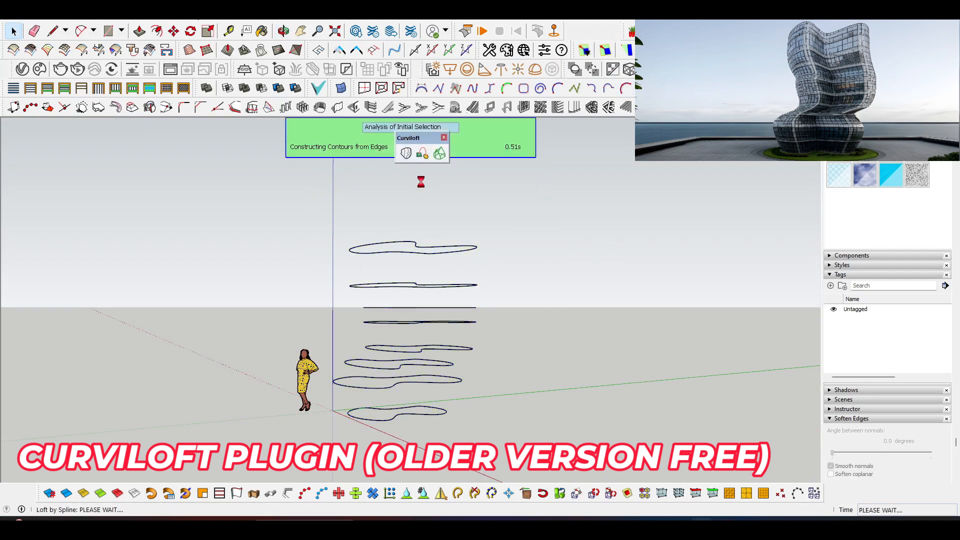
middle_click_drag(424, 201, 465, 272)
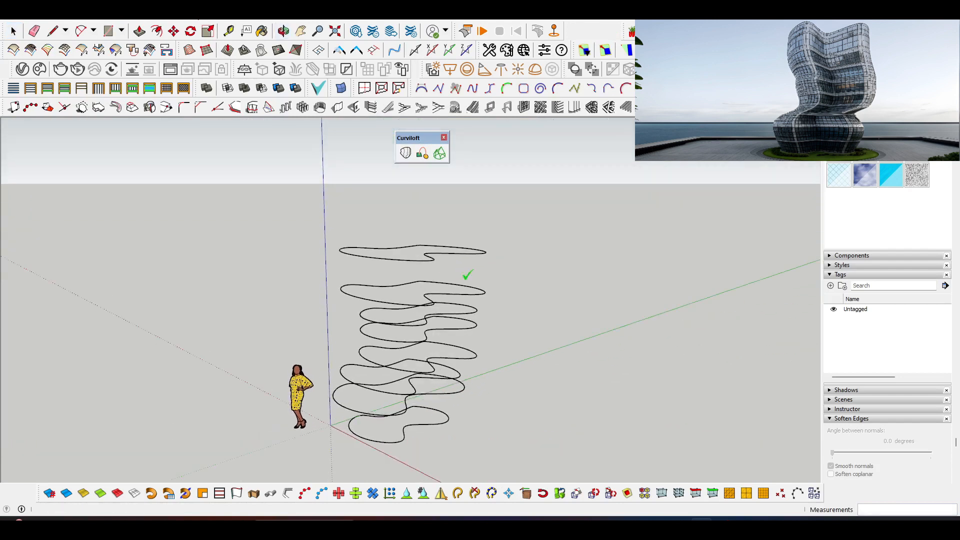
mouse_move(333, 212)
middle_mouse_down()
mouse_move(326, 183)
mouse_move(337, 165)
mouse_move(350, 171)
middle_mouse_up()
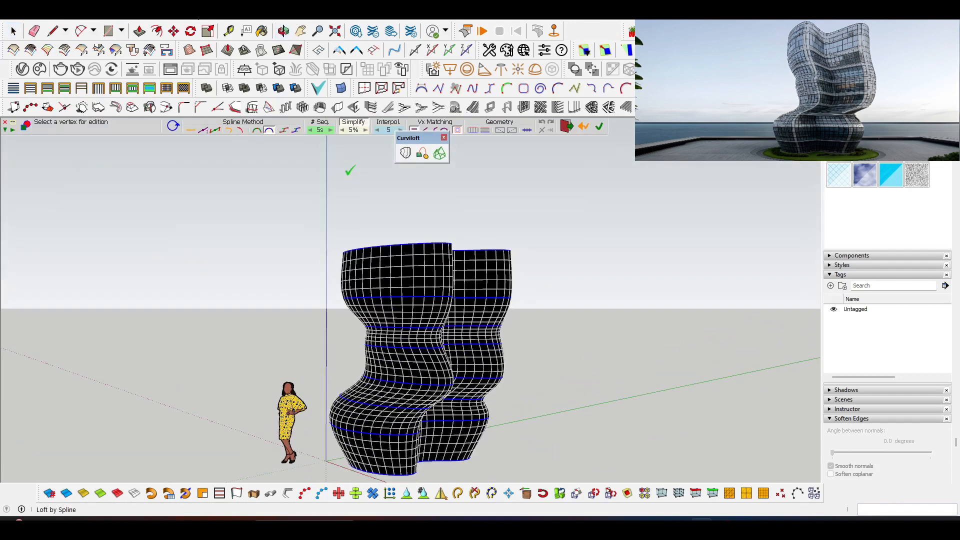
Preview the tower loft with different spline methods, including the smooth global F-Spline junction and tangency-respecting Bezier curves.
left_click(285, 131)
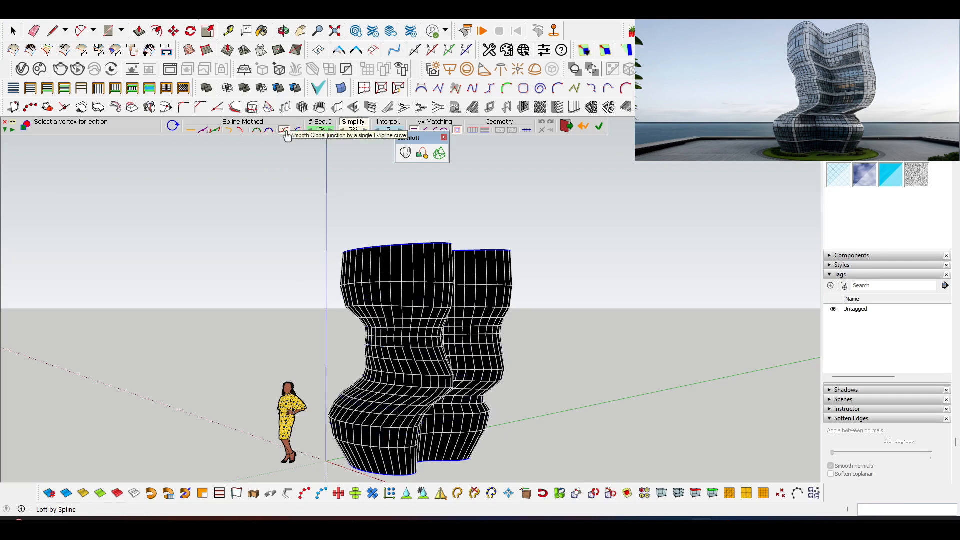
left_click(295, 131)
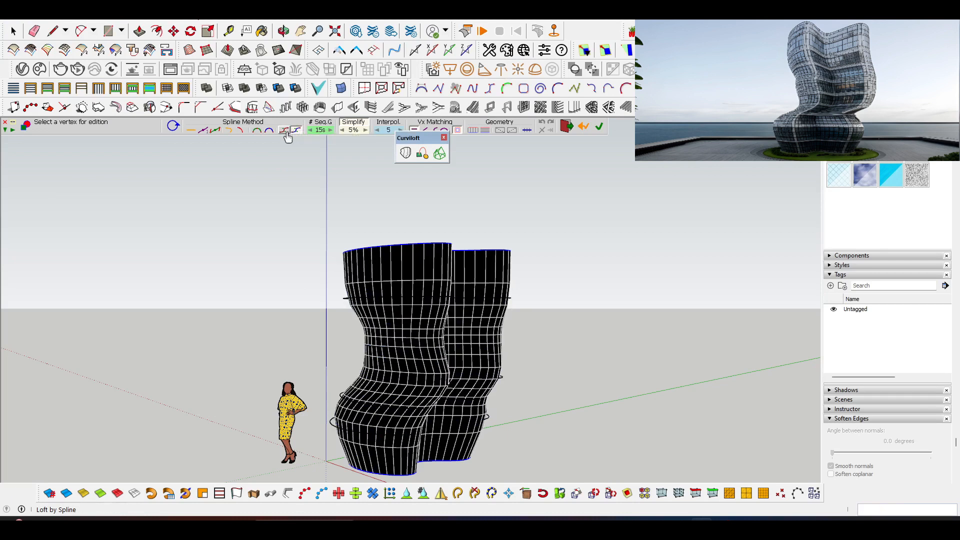
left_click(273, 132)
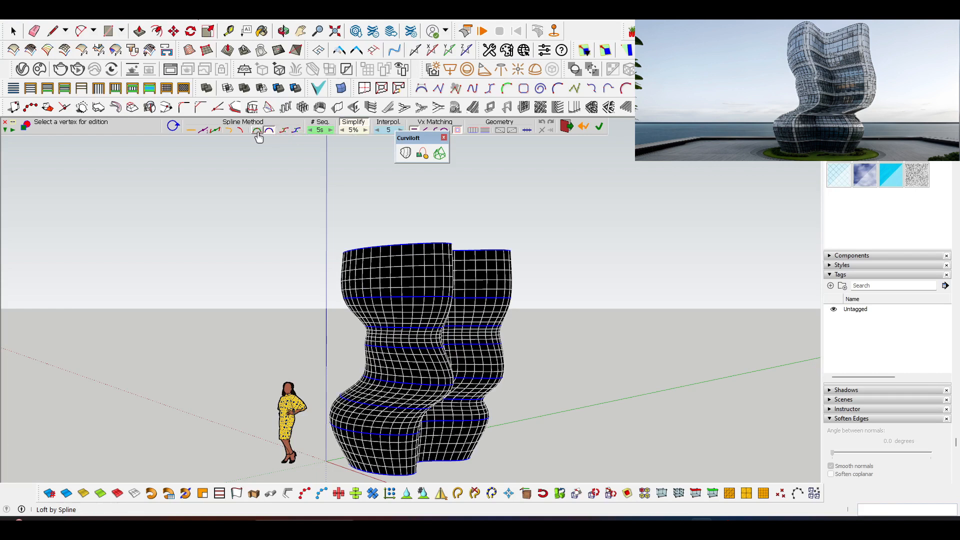
left_click(257, 133)
left_click(239, 133)
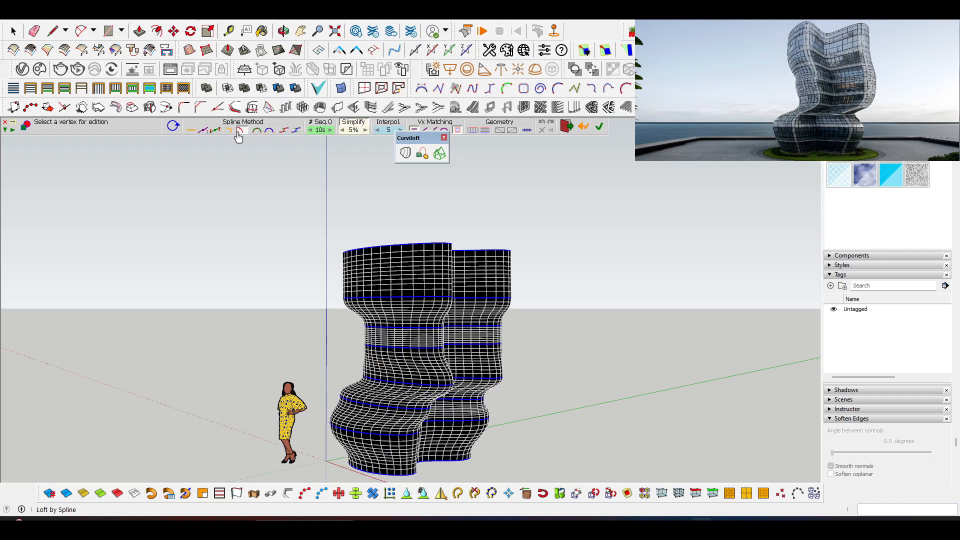
left_click(256, 133)
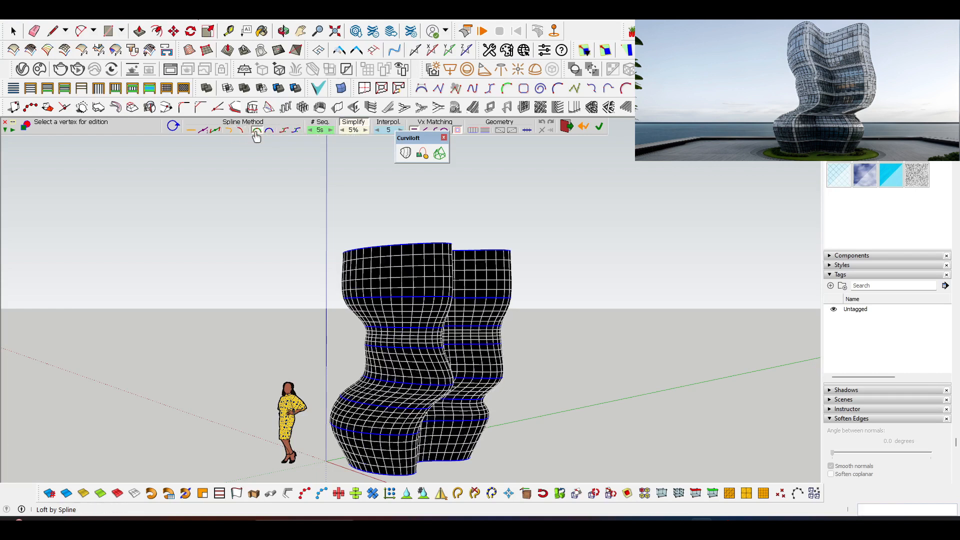
left_click(217, 132)
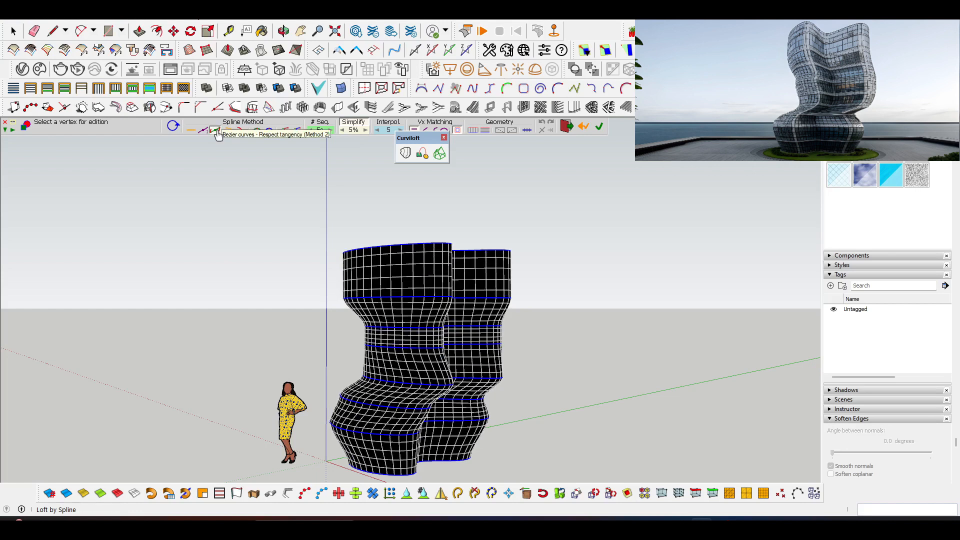
left_click(215, 129)
left_click(193, 133)
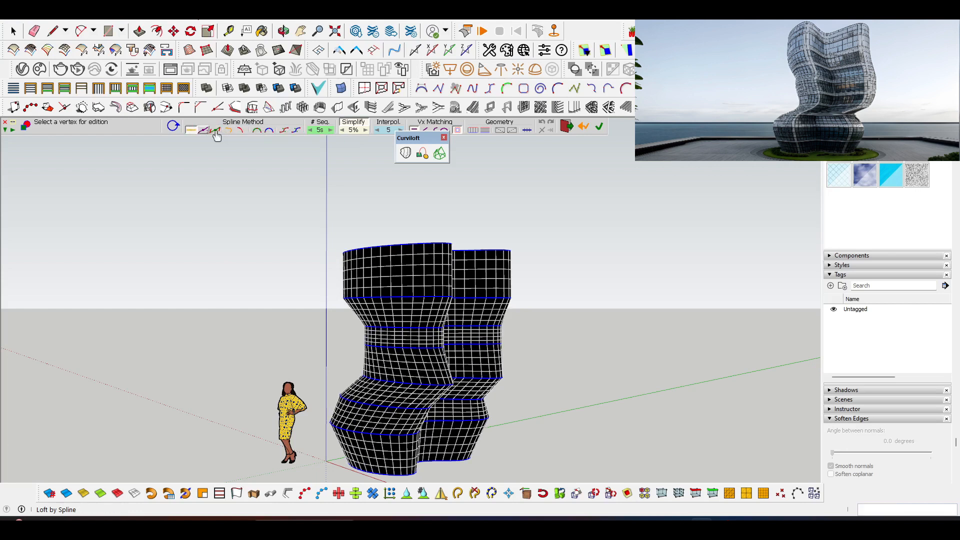
Choose a smooth arched spline method for the loft and generate the tower surface through the outlines.
left_click(243, 131)
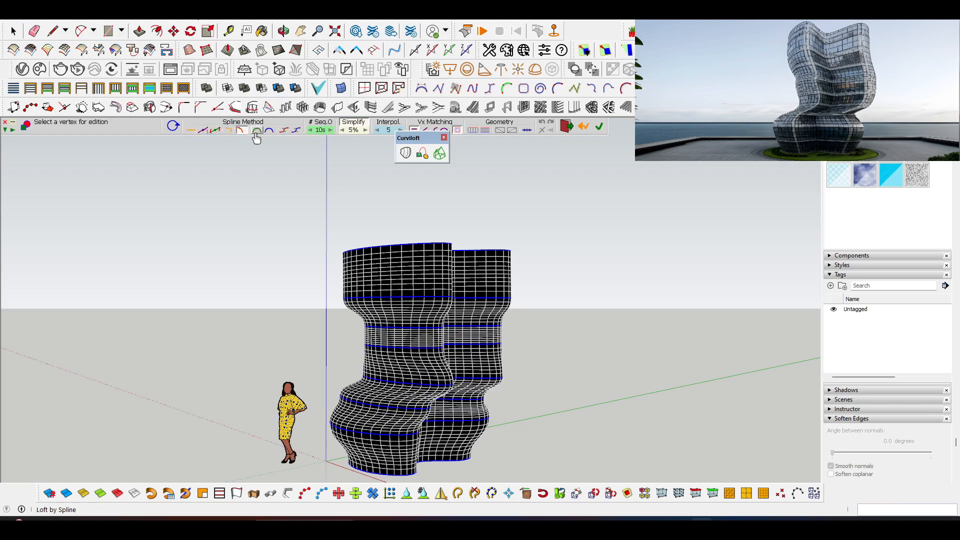
left_click(257, 131)
middle_click_drag(412, 229, 357, 214)
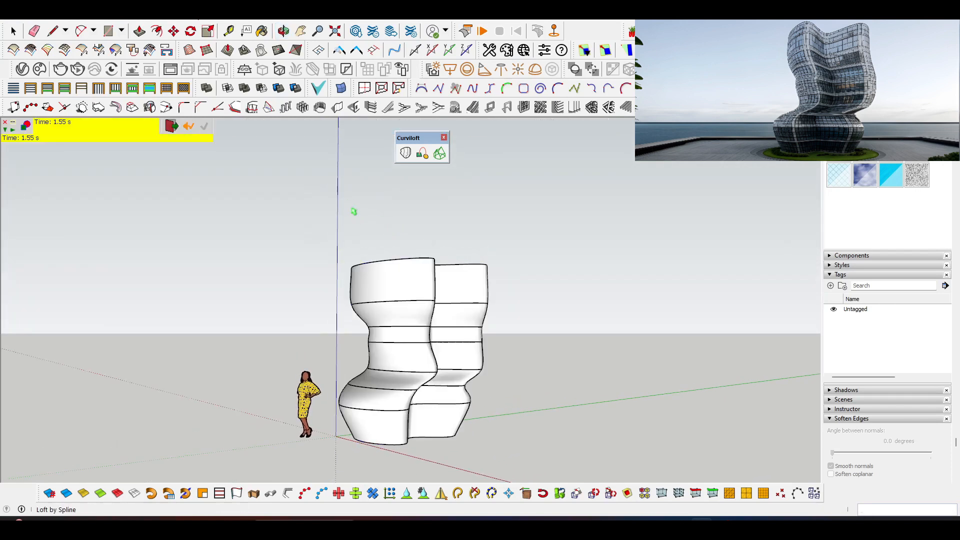
Move the lofted tower surface away from the stacked outlines along the green axis to an empty spot.
middle_click_drag(370, 249, 407, 291)
key("space")
left_click(394, 289)
scroll(394, 287, "down", 2)
key("m")
left_click(367, 411)
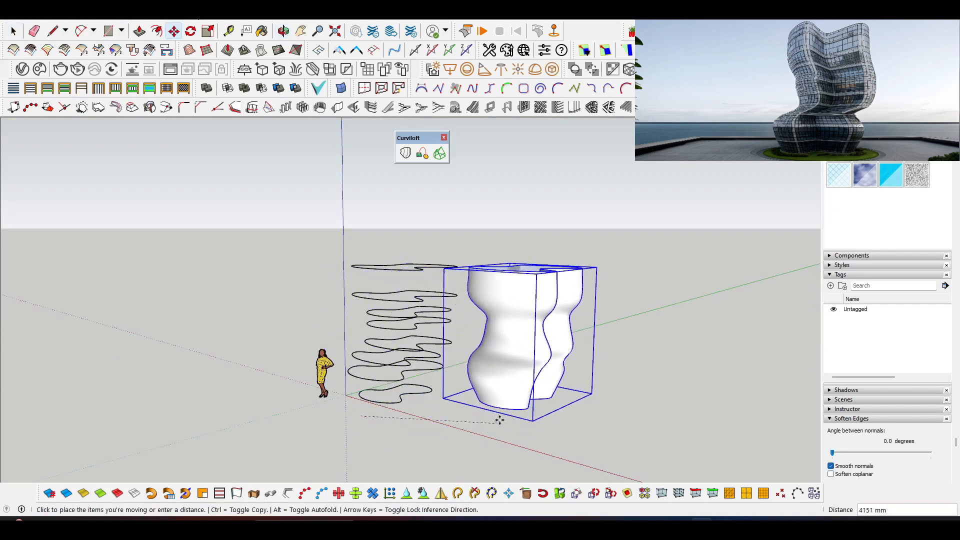
left_click(518, 375)
key("space")
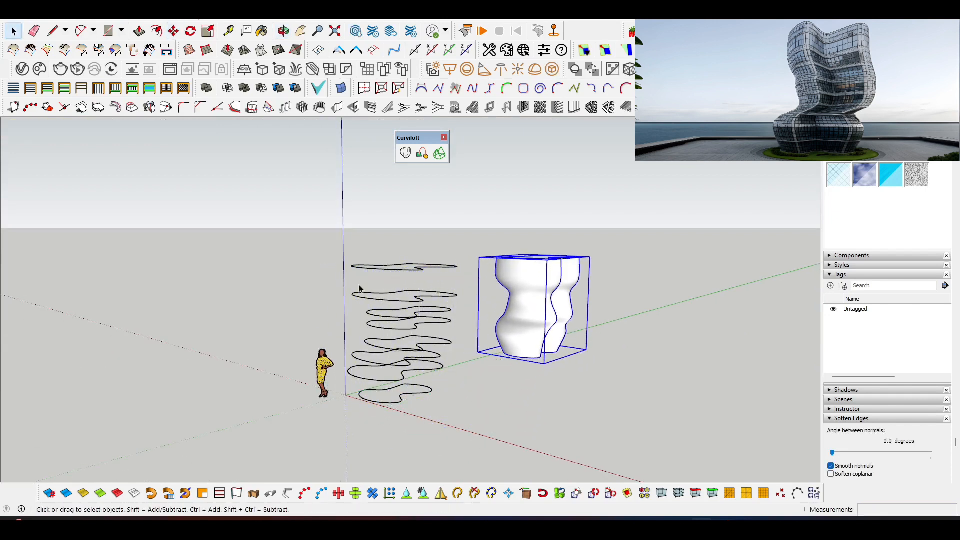
Select all the stacked outlines again and start a second Loft by Spline, moving the Curviloft toolbar clear of the options.
middle_click_drag(518, 375, 354, 253)
scroll(345, 249, "up", 1)
left_click_drag(435, 397, 484, 437)
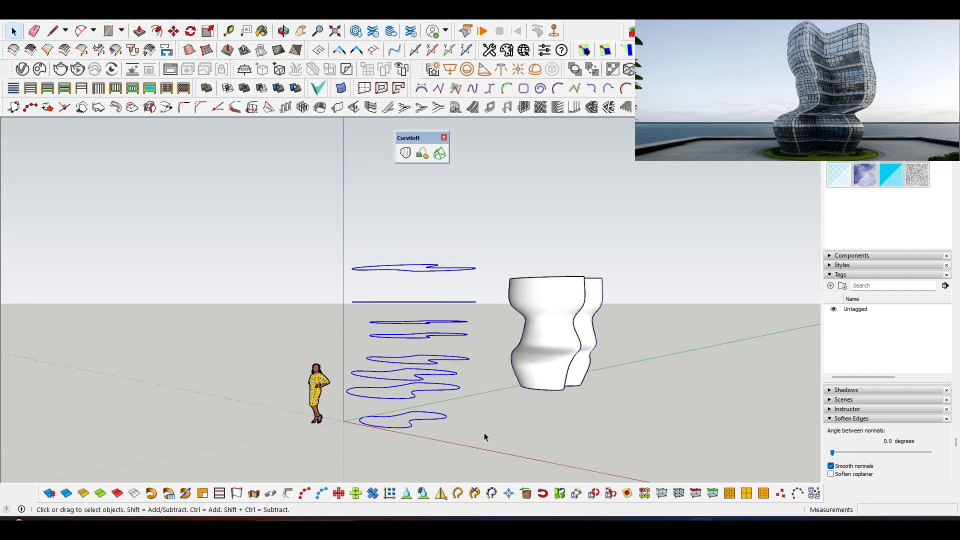
left_click(406, 153)
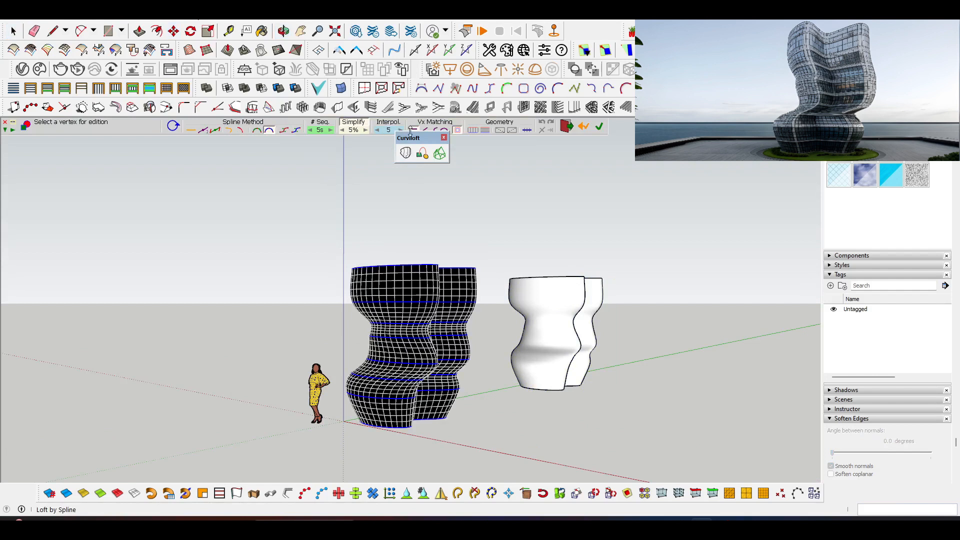
left_click_drag(417, 138, 403, 152)
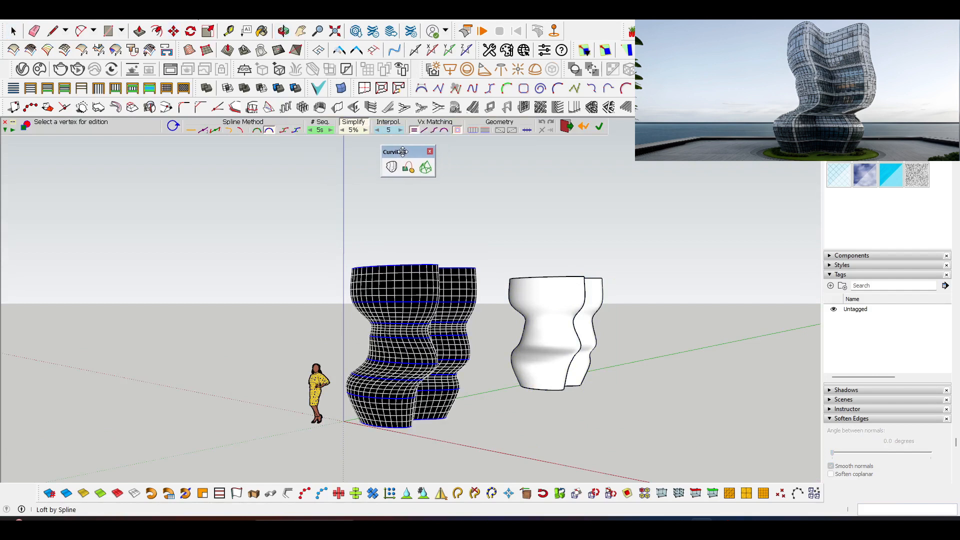
Preview the second loft's geometry as pseudo quads and as junction edges without faces.
left_click(500, 131)
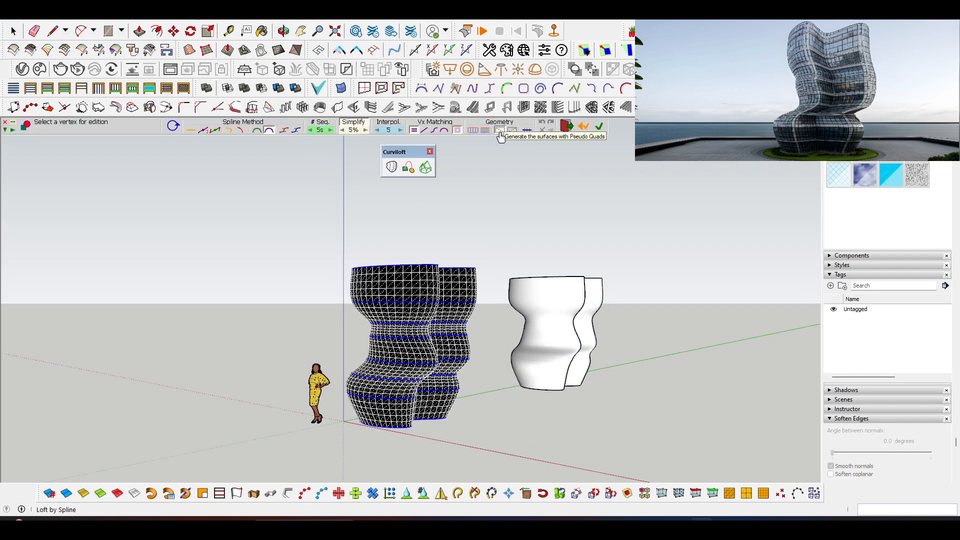
left_click(487, 131)
left_click(475, 133)
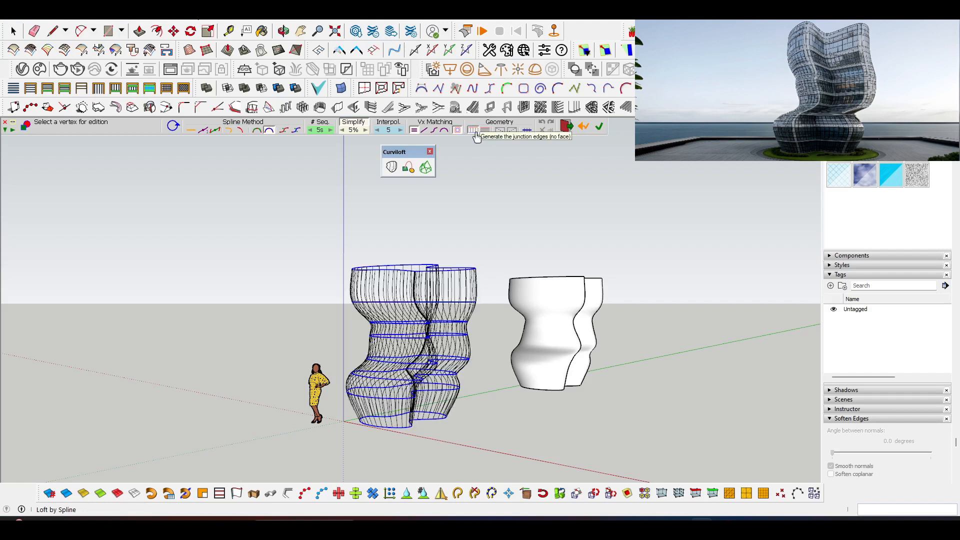
middle_click_drag(398, 301, 407, 341)
scroll(408, 369, "up", 2)
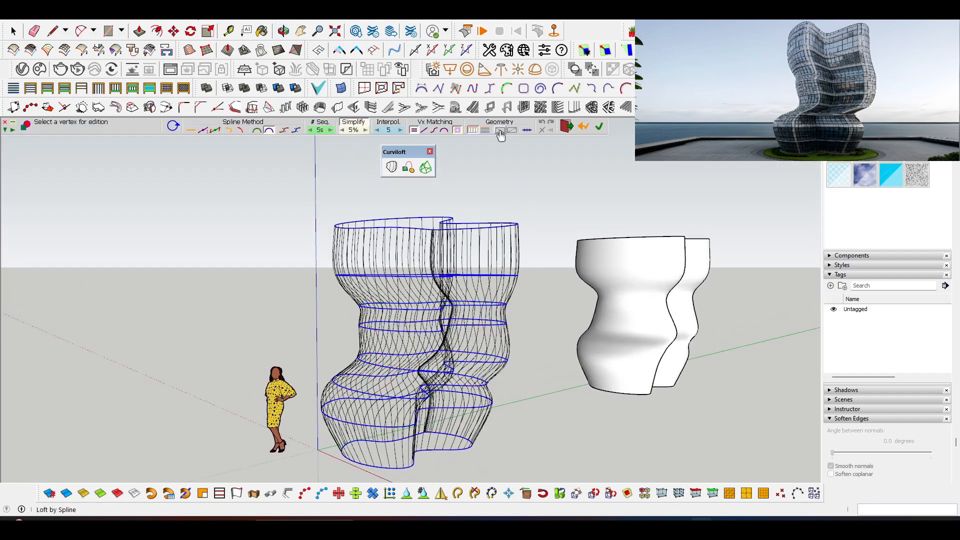
left_click(500, 131)
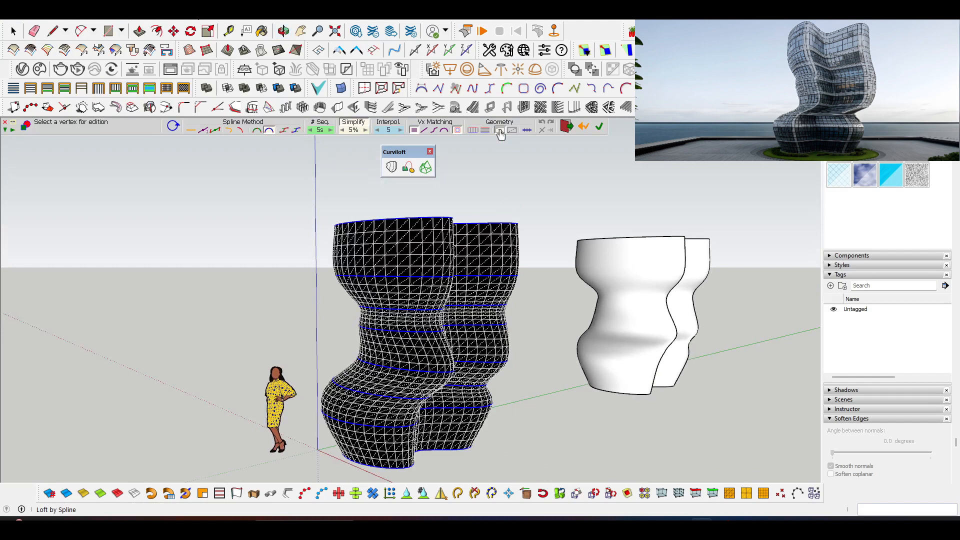
Set the loft geometry to junction and intermediate edges without faces, and generate the tower's wireframe grid.
left_click(474, 131)
middle_click_drag(410, 250, 430, 211)
middle_click_drag(331, 202, 287, 191)
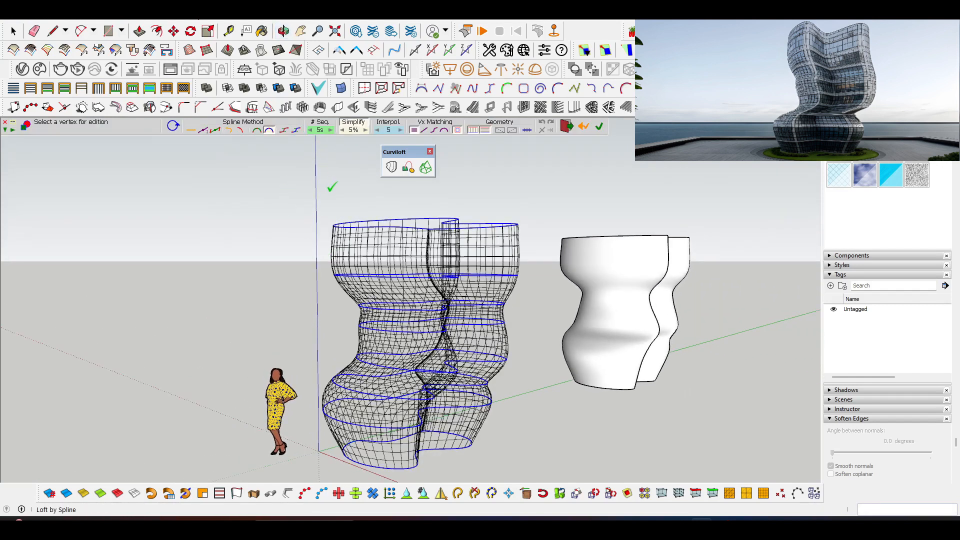
scroll(330, 193, "down", 3)
middle_click_drag(379, 272, 329, 365)
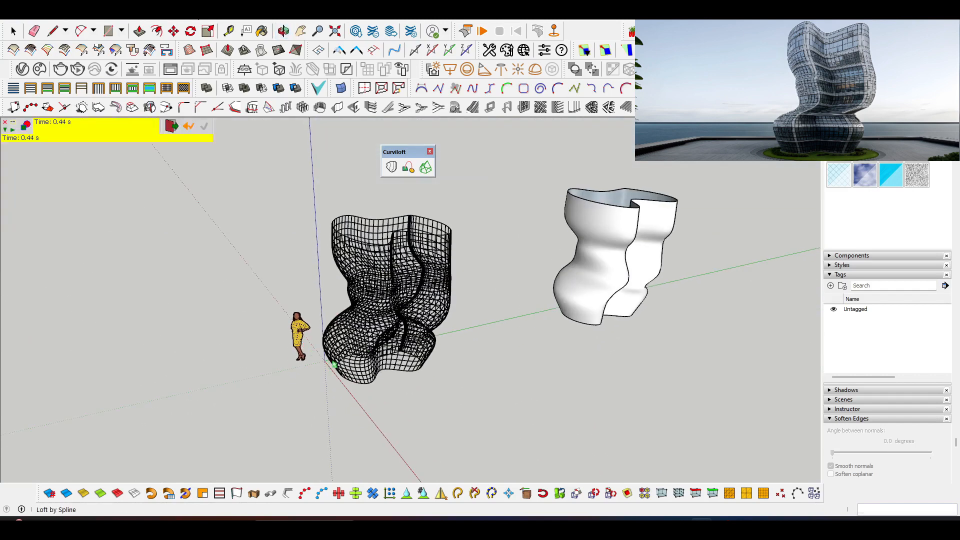
Move the wireframe grid about 4203 mm off the outlines, placing it between them and the lofted tower surface.
key("space")
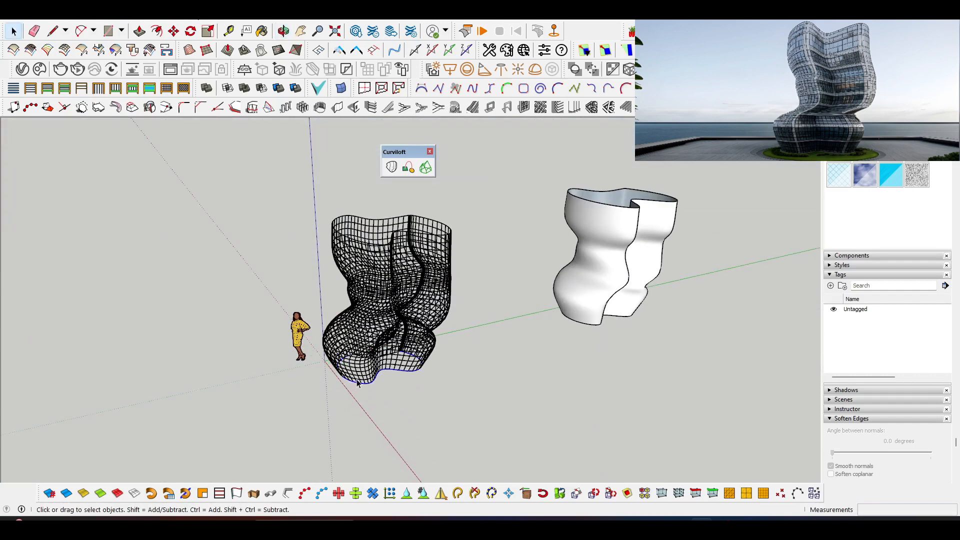
left_click(358, 384)
key("m")
left_click(344, 413)
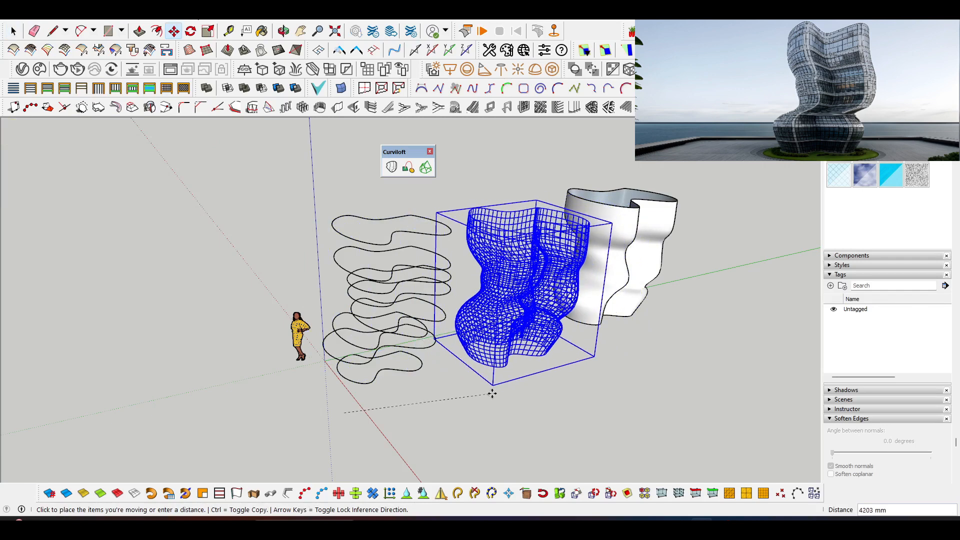
key("space")
Open the lofted tower surface's group for editing and select all of its connected geometry.
middle_click_drag(492, 394, 407, 328)
scroll(493, 319, "up", 3)
middle_click_drag(493, 319, 470, 321, "shift")
scroll(511, 318, "down", 3)
scroll(470, 320, "up", 3)
middle_click_drag(548, 326, 485, 314, "shift")
scroll(478, 337, "up", 3)
middle_click_drag(486, 313, 473, 327, "shift")
scroll(470, 326, "down", 3)
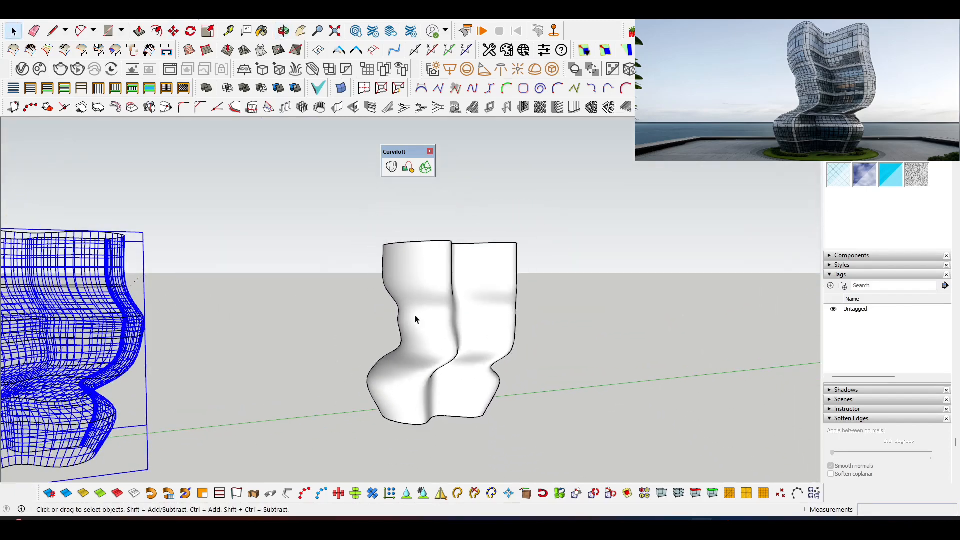
scroll(424, 319, "up", 1)
left_click(425, 320)
double_click(424, 321)
left_click(425, 320)
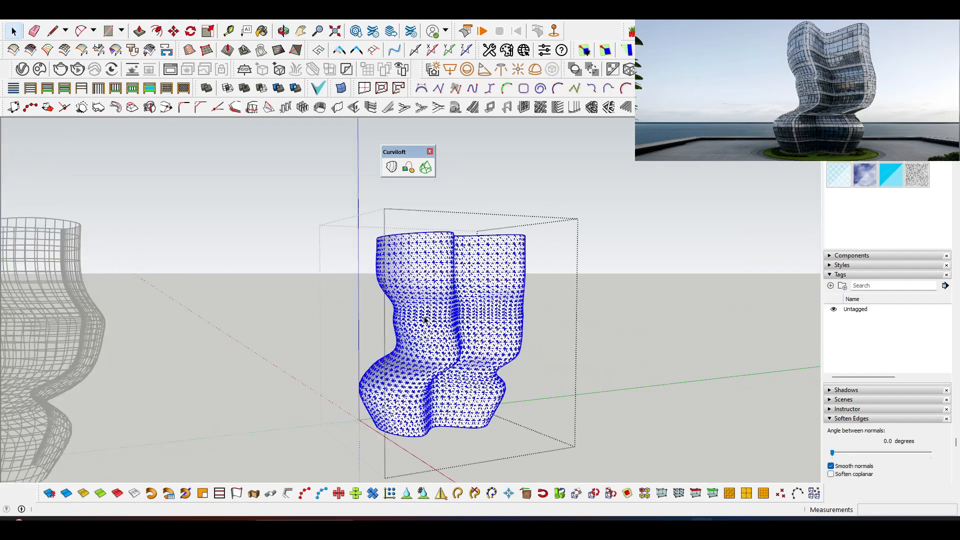
Close the tower's open top with a face by retracing one rim segment about 139 mm long.
scroll(425, 320, "down", 2)
middle_click_drag(425, 320, 434, 330)
scroll(433, 330, "up", 1)
middle_click_drag(391, 268, 455, 261)
middle_click_drag(433, 313, 404, 262)
left_click(352, 257)
scroll(376, 263, "up", 3)
left_click(376, 263)
scroll(386, 263, "up", 4)
key("m")
key("l")
left_click(448, 280)
left_click(427, 273)
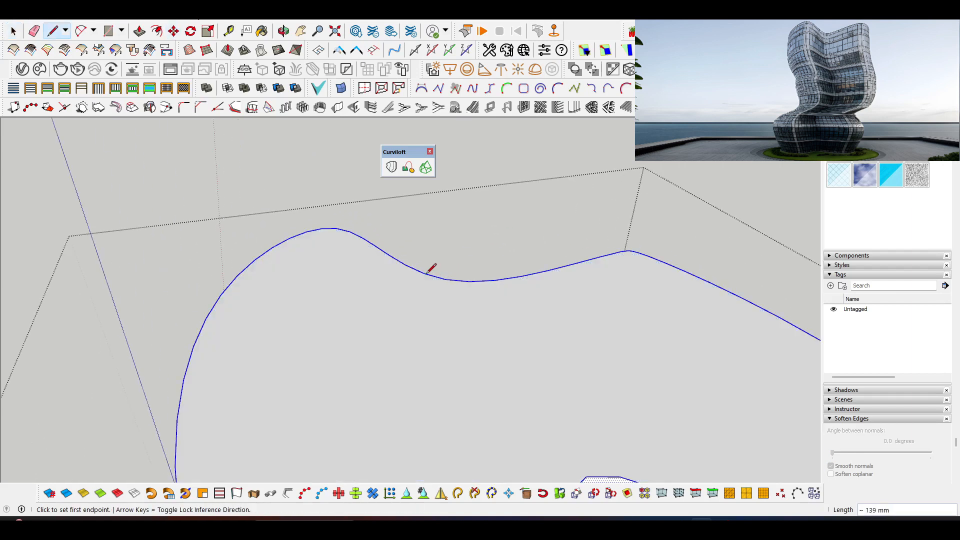
Close the tower's open underside with a face by retracing one bottom rim segment about 130 mm long.
scroll(427, 261, "down", 3)
key("space")
scroll(427, 260, "down", 3)
left_click(260, 240)
middle_click_drag(260, 240, 379, 294)
double_click(379, 295)
scroll(414, 337, "up", 5)
key("l")
left_click(503, 301)
left_click(502, 292)
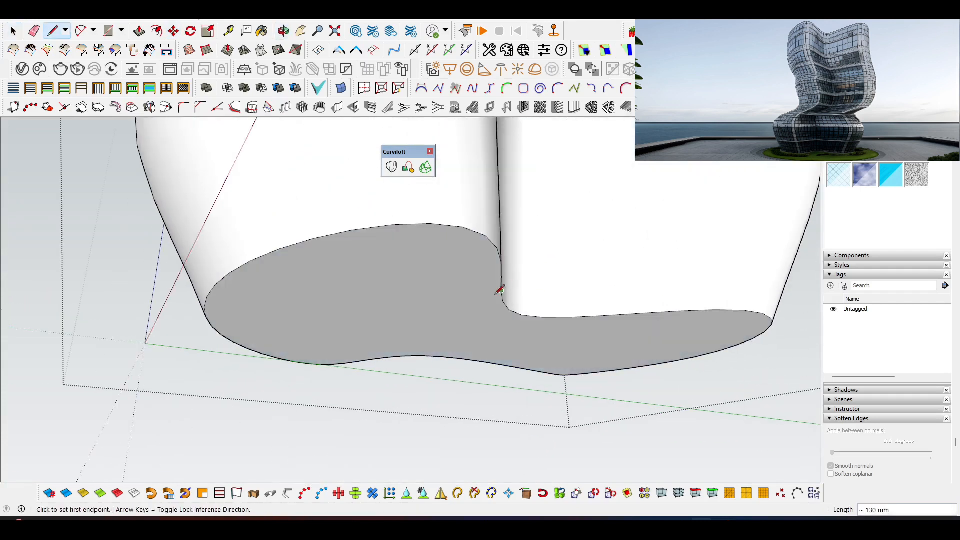
Leave the tower group and select the capped tower as a whole.
key("space")
scroll(504, 300, "down", 3)
left_click(361, 390)
scroll(388, 411, "down", 4)
scroll(389, 414, "down", 4)
middle_click_drag(388, 415, 456, 281)
left_click(494, 280)
scroll(495, 280, "up", 1)
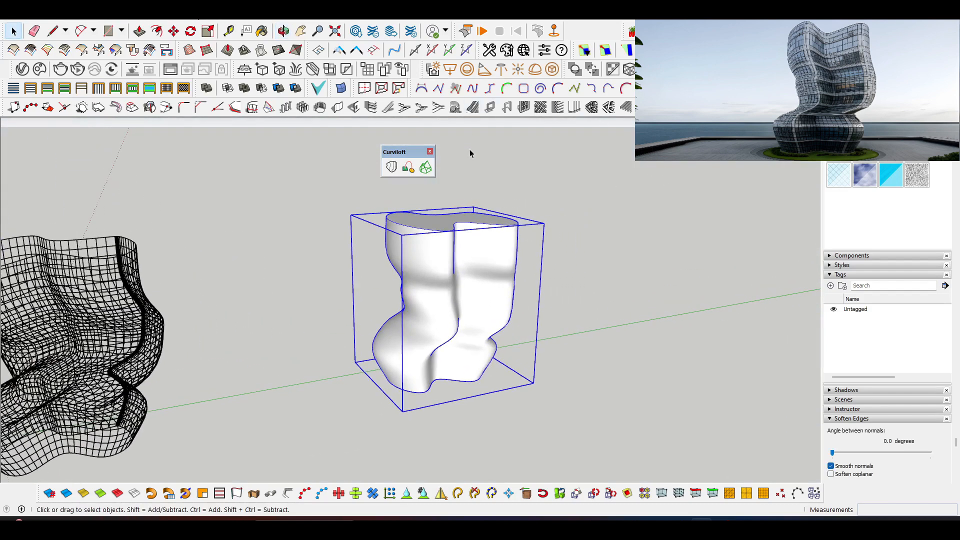
Save the model in Documents as a SketchUp file with a name beginning "new parametr".
key("ctrl+s")
type("new parametr")
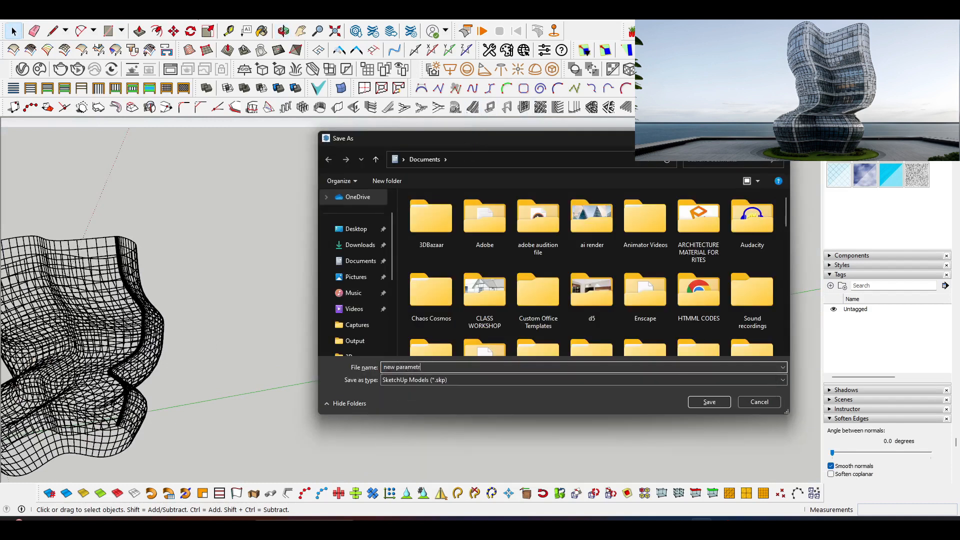
key("Return")
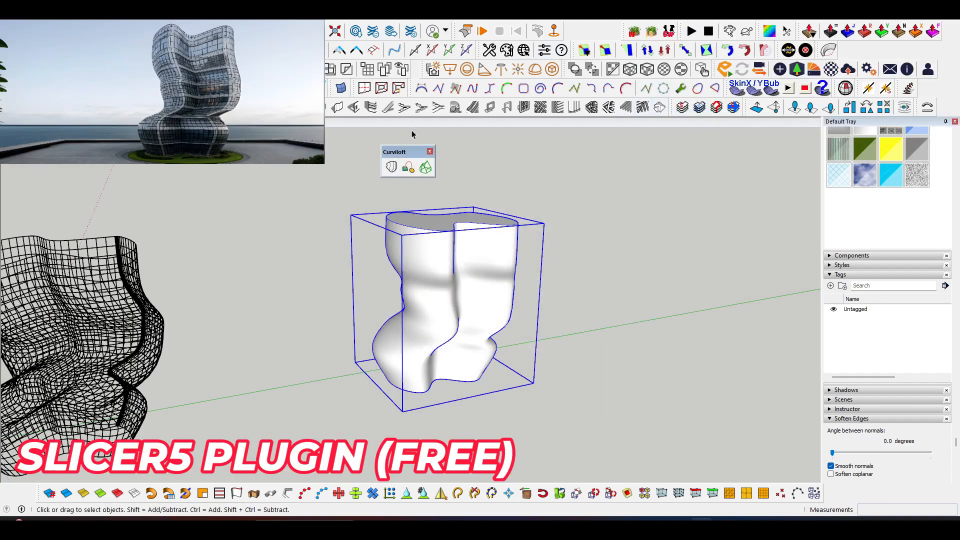
Dock the Curviloft toolbar among the others and float the Slicer5 toolbar above the tower.
left_click_drag(408, 152, 595, 30)
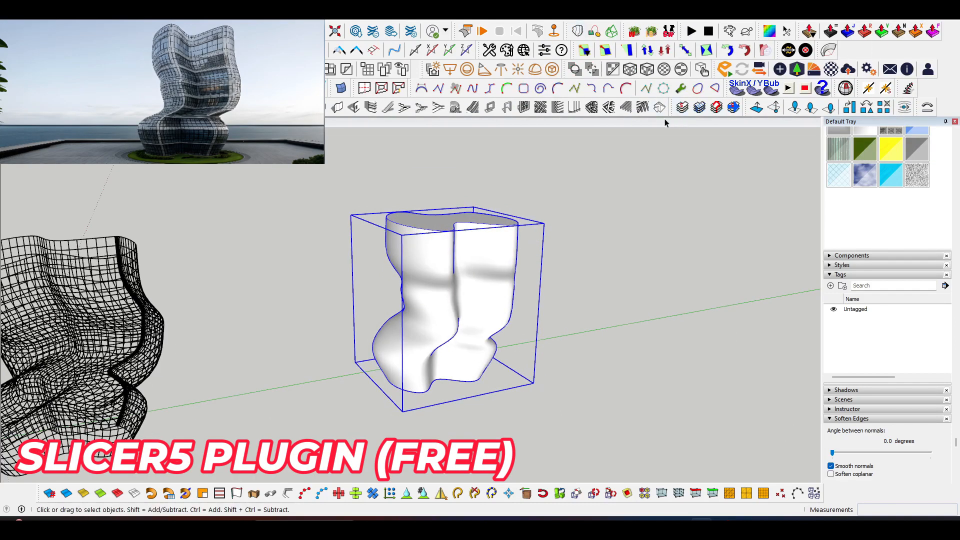
left_click_drag(673, 113, 427, 139)
middle_click_drag(414, 312, 428, 257)
scroll(455, 266, "up", 2)
scroll(453, 265, "up", 2)
scroll(433, 247, "down", 1)
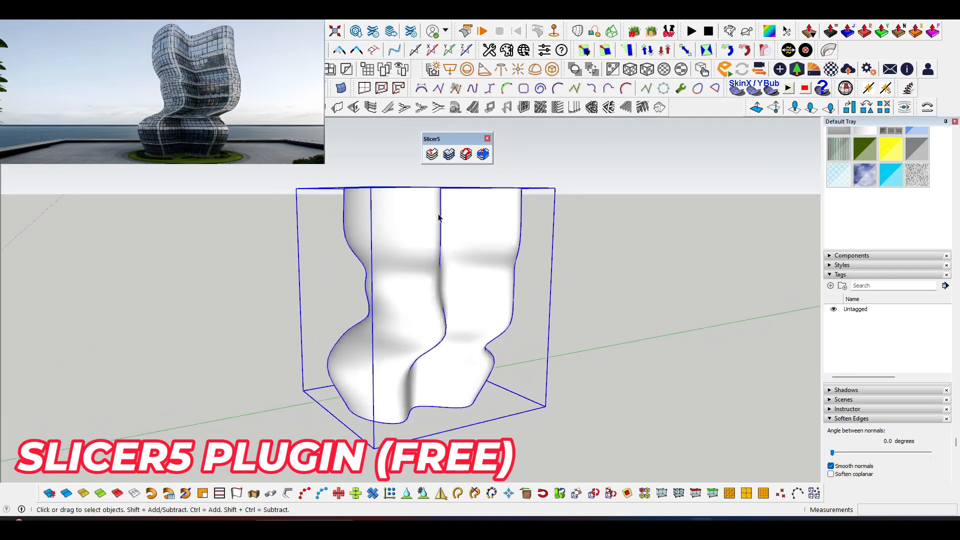
left_click(432, 155)
left_click_drag(476, 175, 624, 180)
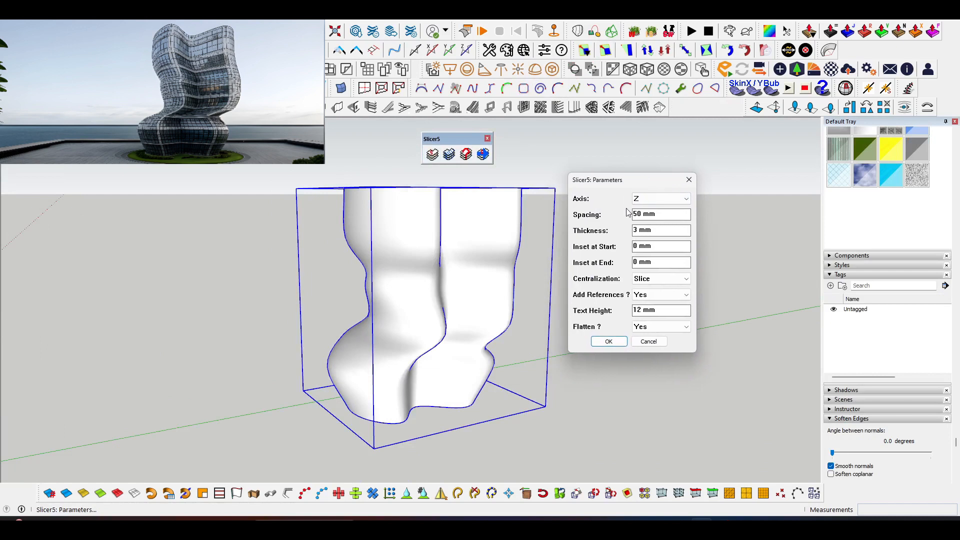
left_click(688, 180)
Measure upward from the tower's bottom rim along its front fold to judge a suitable slab spacing.
scroll(399, 448, "up", 4)
key("t")
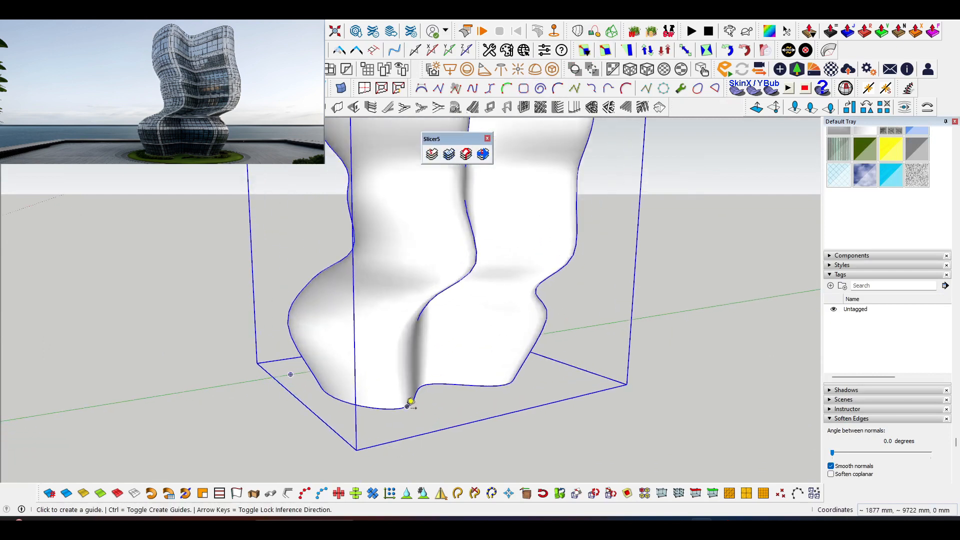
left_click(409, 404)
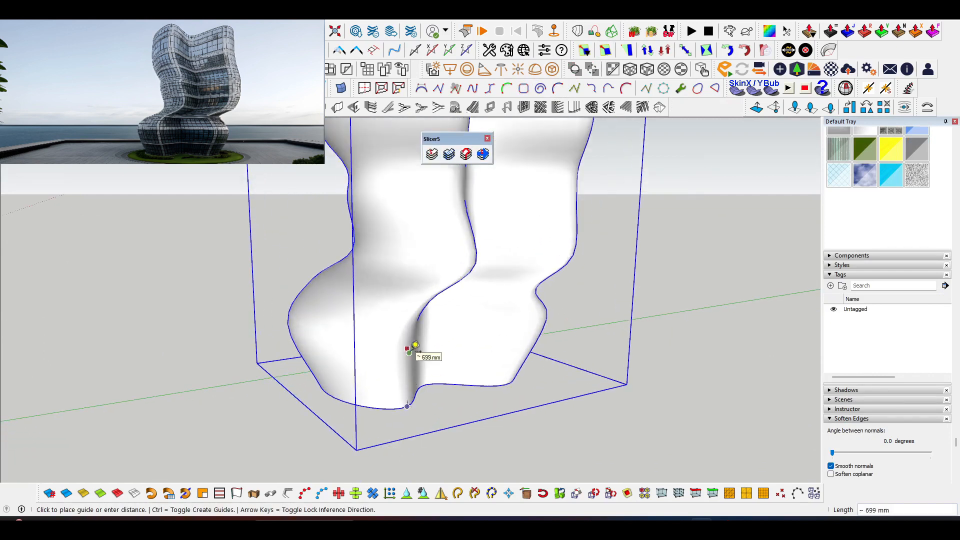
scroll(413, 346, "down", 4)
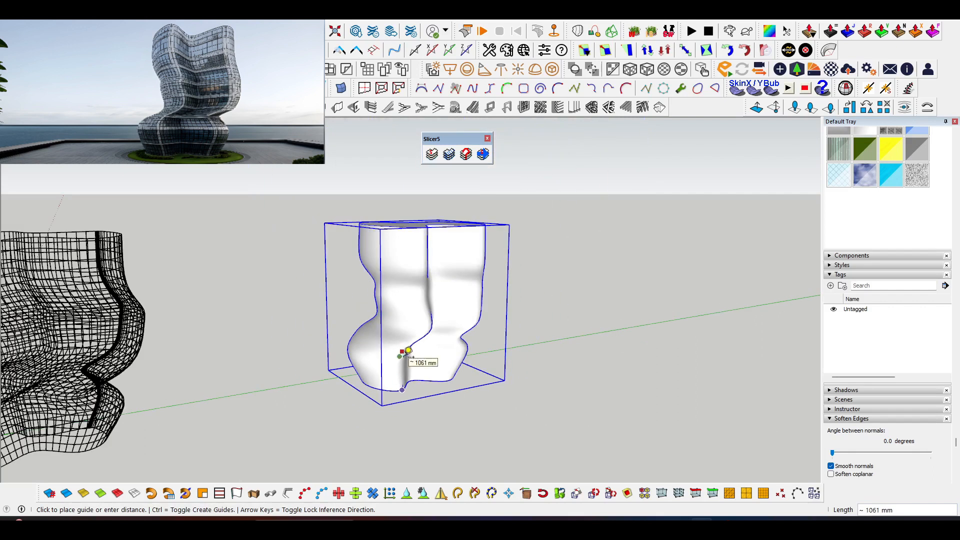
key("space")
Slice the capped tower with Slicer5 along Z: spacing 1000, thickness 75, centralization Slice, no references, text height 0, no flattening.
left_click(431, 154)
left_click_drag(500, 174, 628, 151)
type("1000")
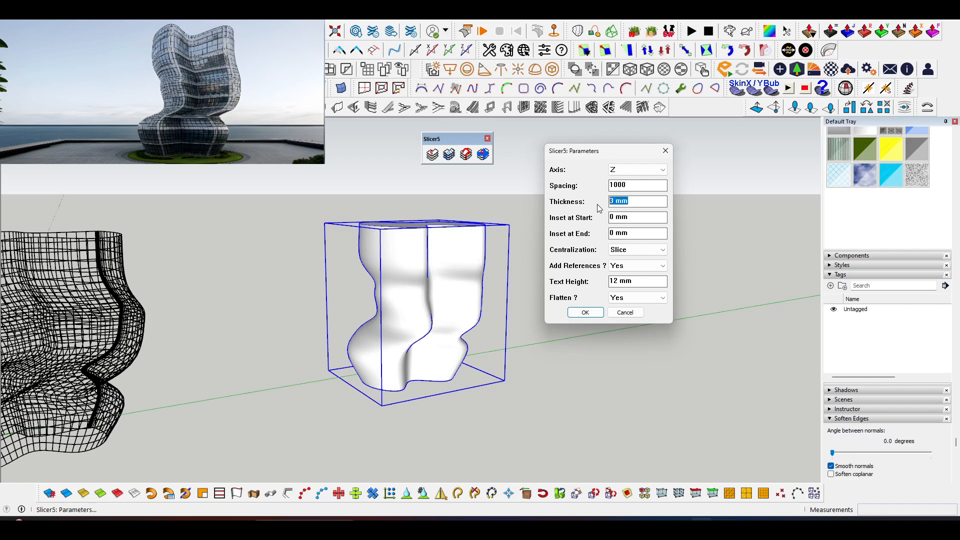
type("50")
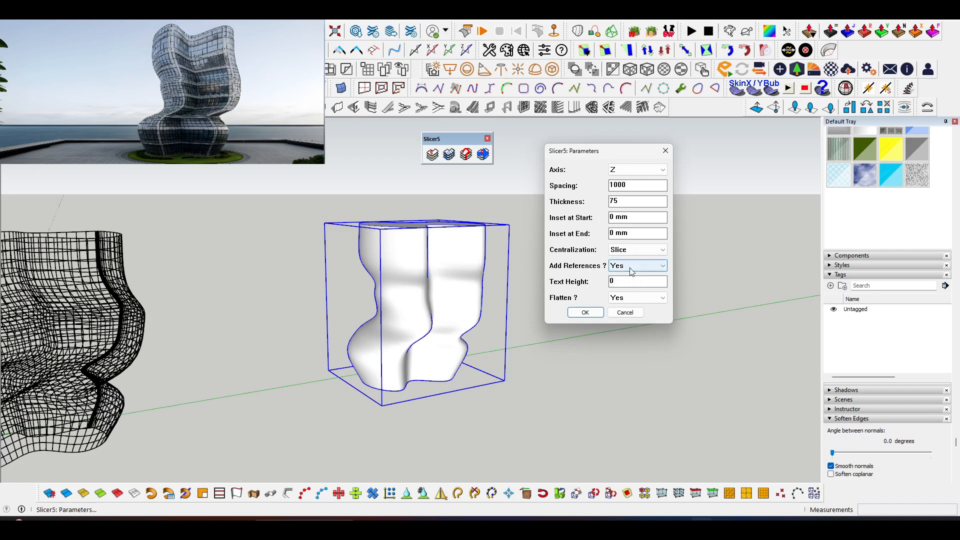
left_click(629, 284)
left_click(634, 250)
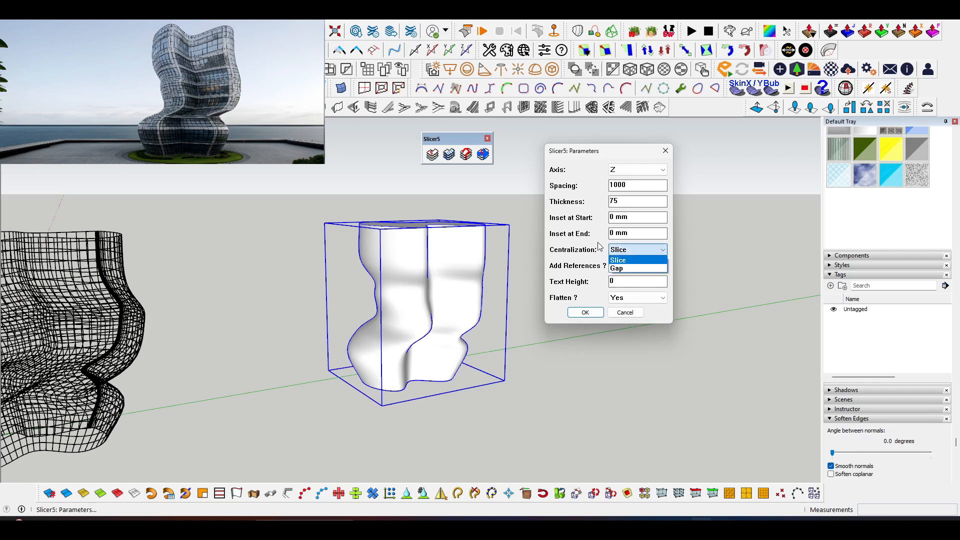
left_click(620, 260)
left_click(626, 297)
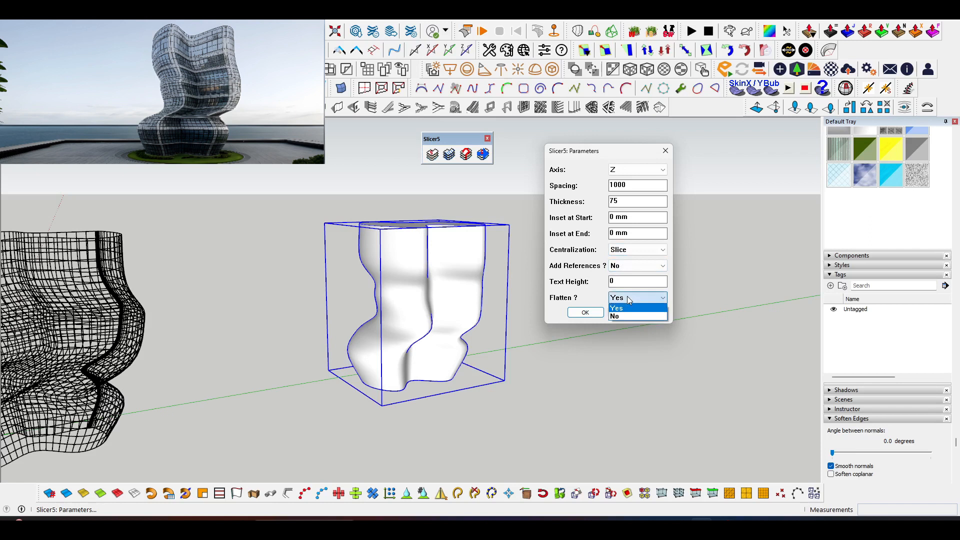
left_click(626, 311)
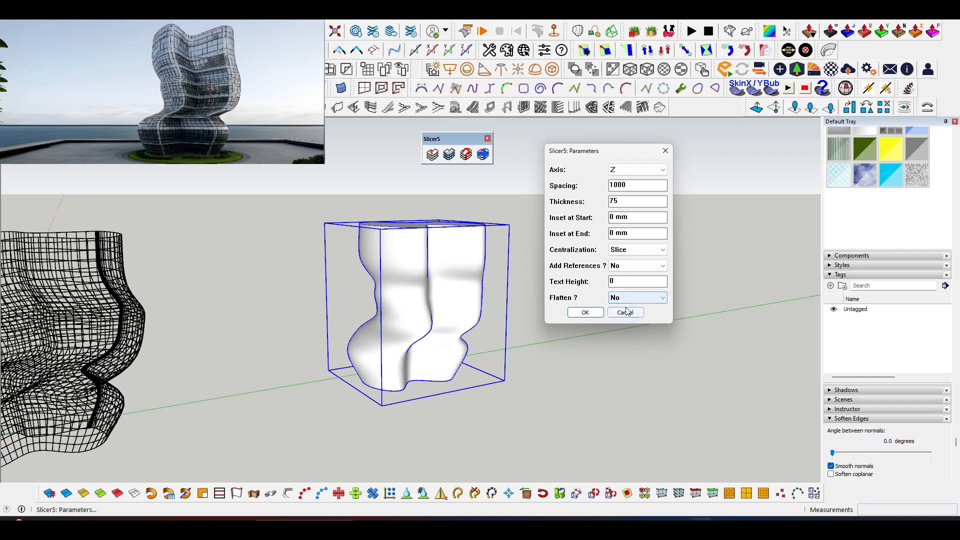
left_click(584, 313)
Move the wireframe grid about 8946 mm onto the sliced floor slabs, matching a bottom rim point to the lowest slab's edge.
middle_click_drag(537, 316, 368, 374)
left_click(159, 427)
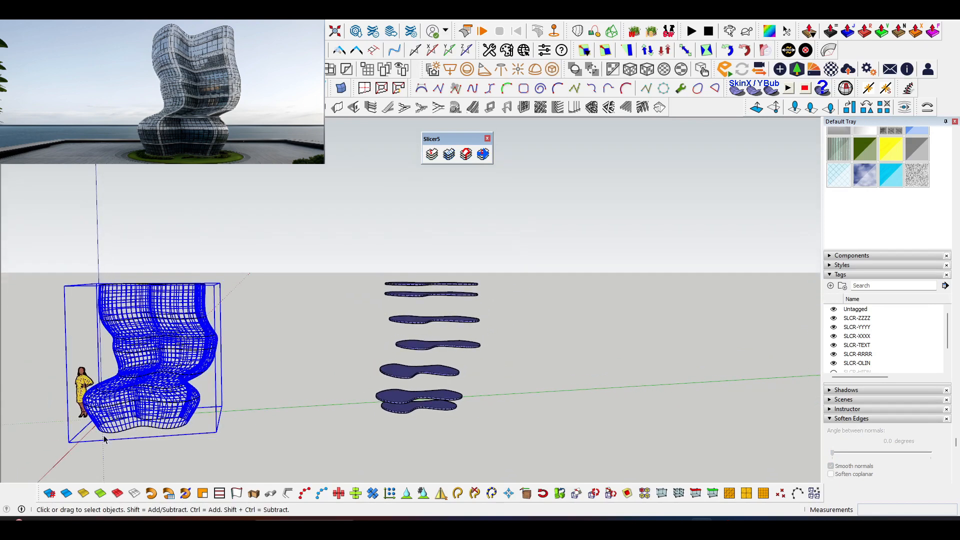
scroll(150, 428, "up", 5)
key("m")
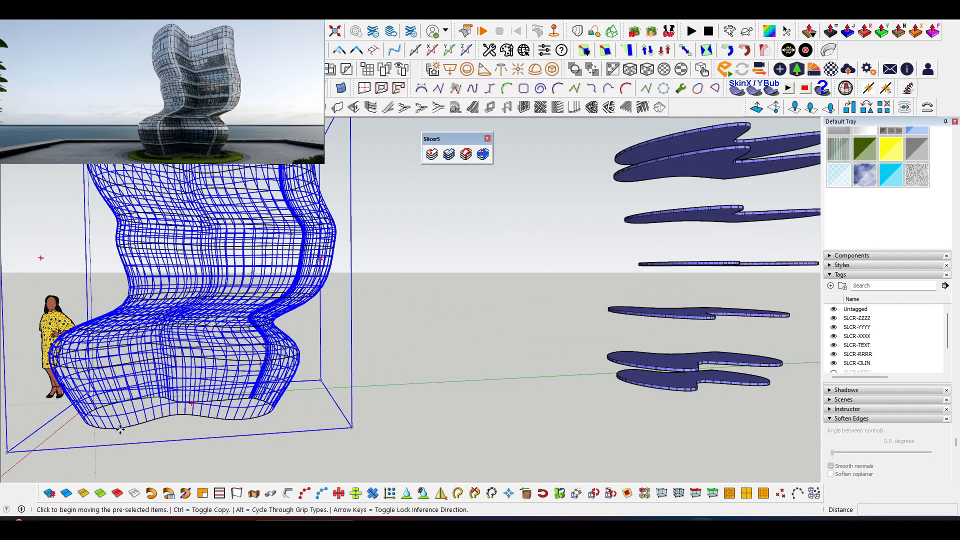
left_click(121, 429)
scroll(240, 401, "down", 3)
scroll(500, 398, "up", 5)
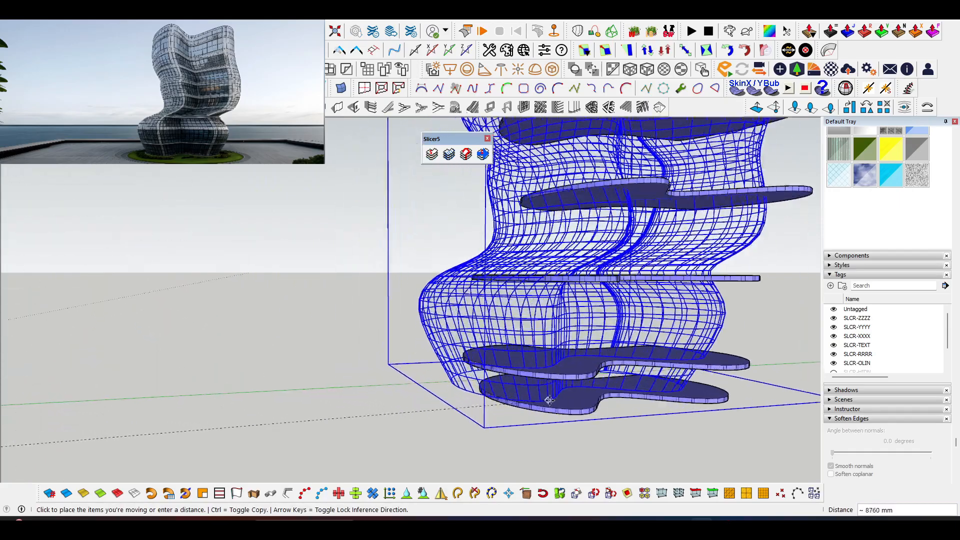
left_click(590, 415)
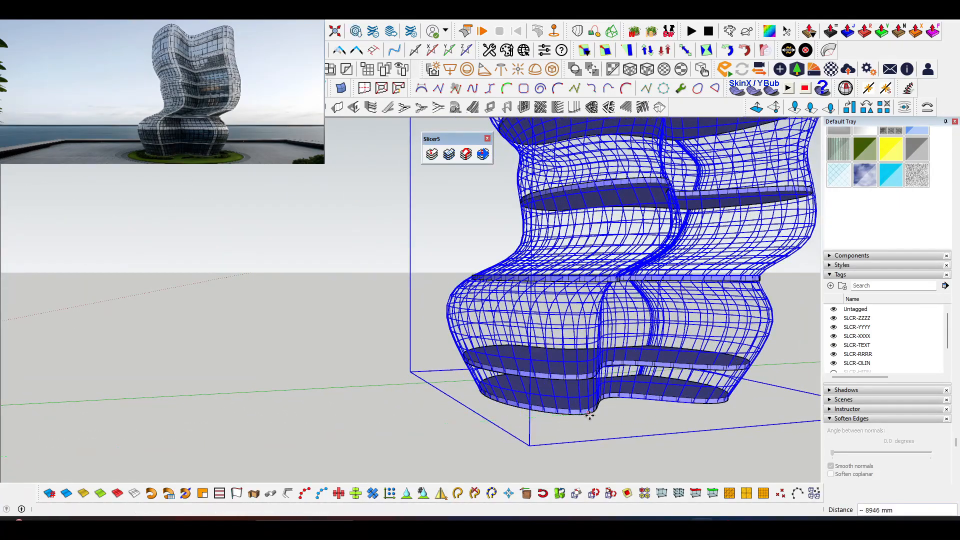
scroll(407, 436, "down", 4)
key("space")
left_click(349, 368)
Open the wireframe grid group for editing and select all of its edges.
middle_click_drag(352, 368, 406, 324)
scroll(412, 347, "down", 2)
double_click(413, 347)
key("ctrl+a")
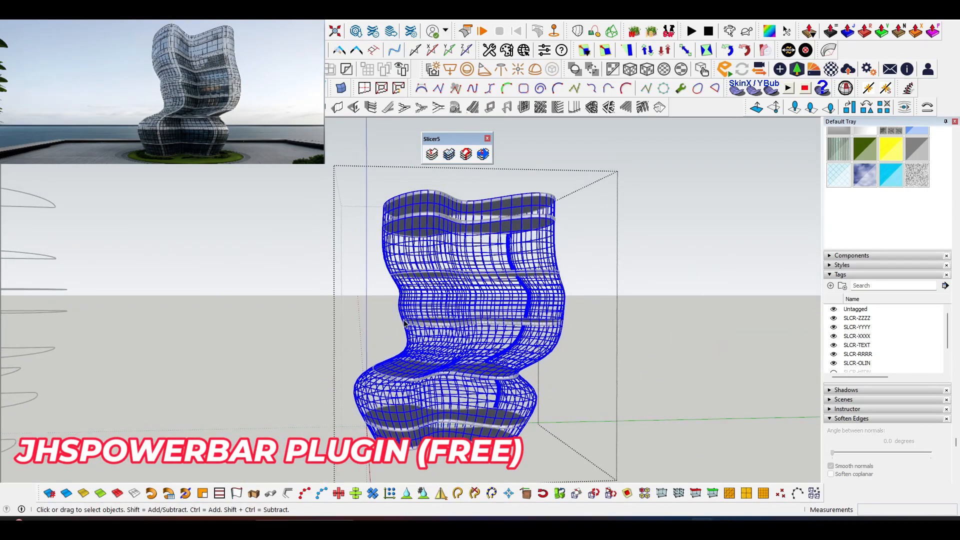
left_click(287, 494)
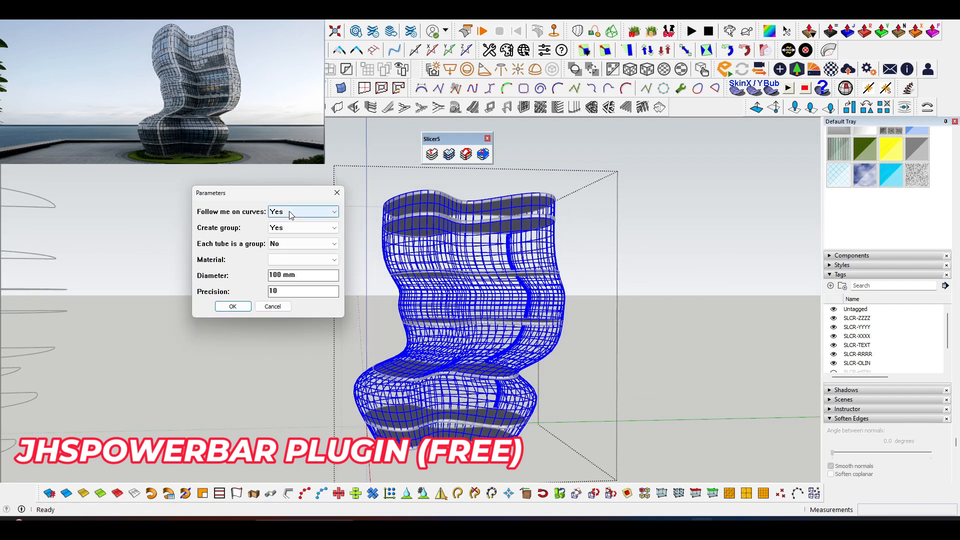
left_click(337, 192)
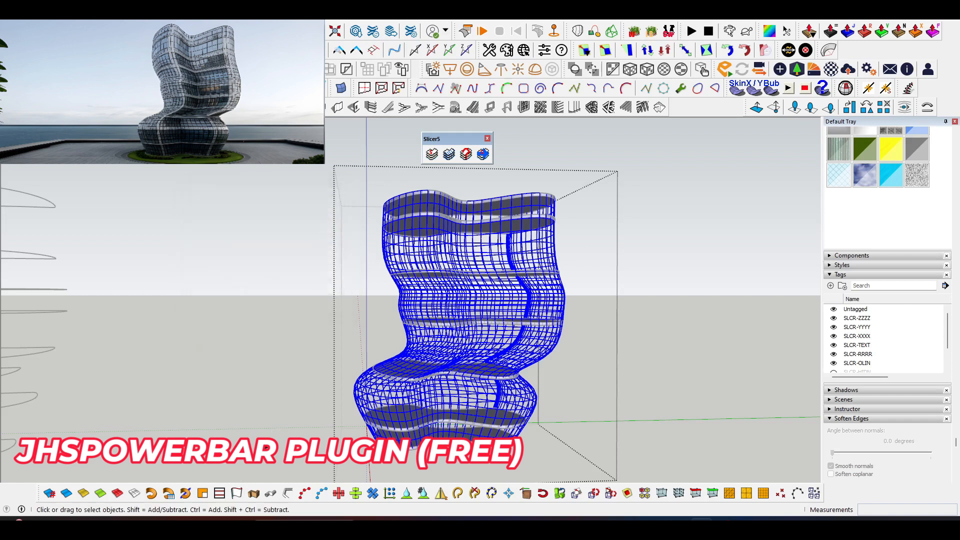
left_click(271, 495)
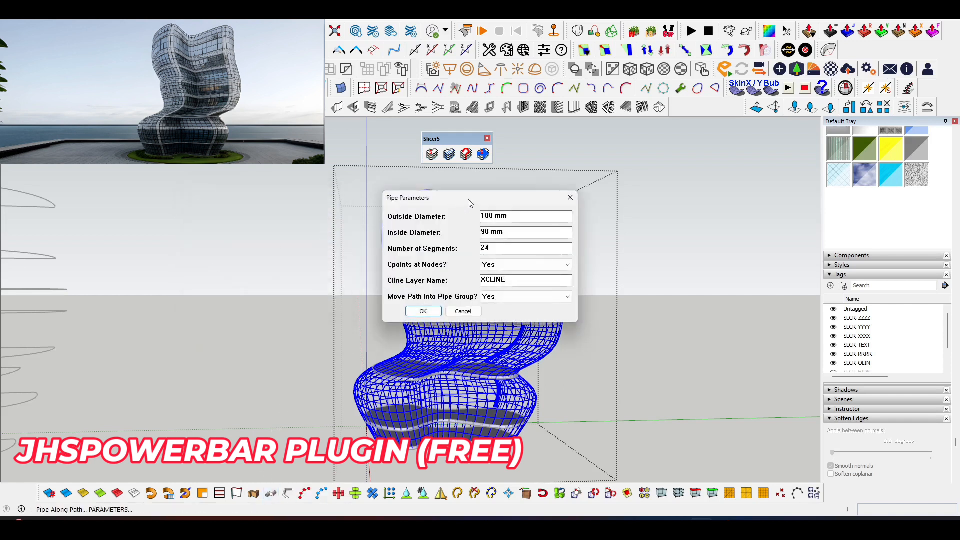
left_click(379, 190)
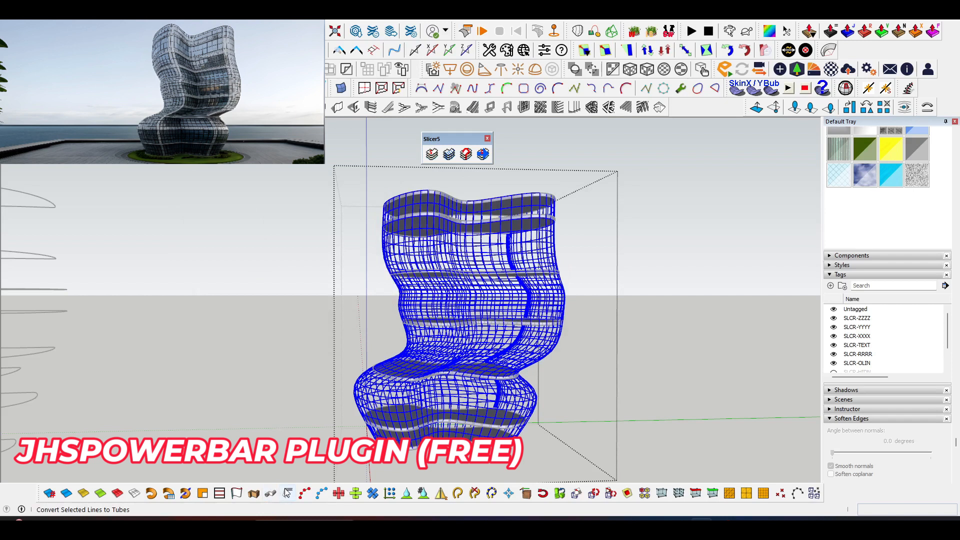
Convert the selected grid edges to tubes with a diameter of 20 mm.
left_click(287, 494)
left_click_drag(447, 202, 279, 175)
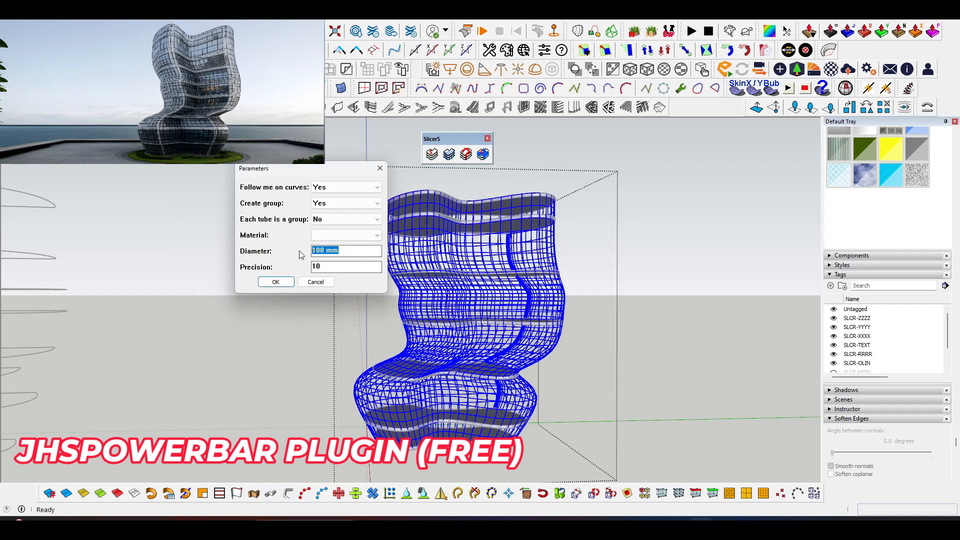
type("30")
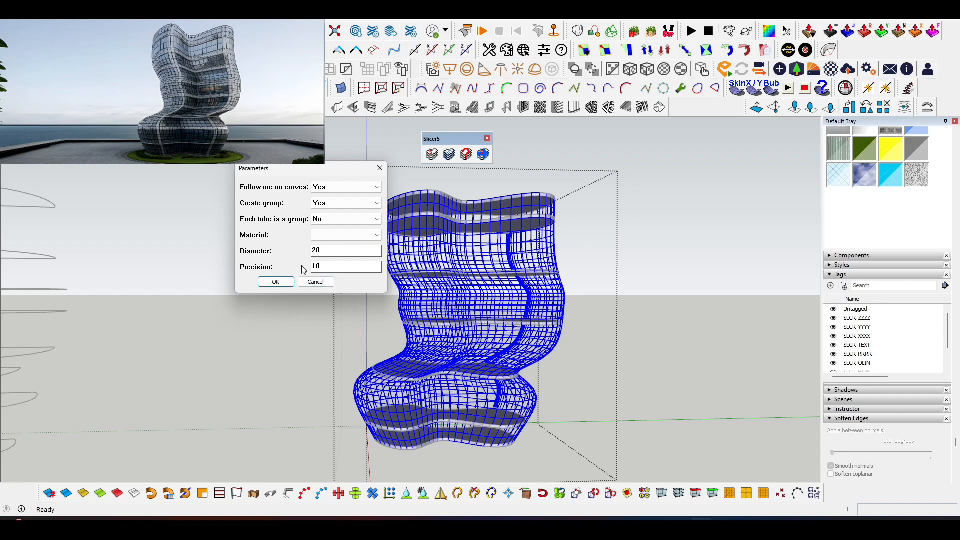
left_click(275, 282)
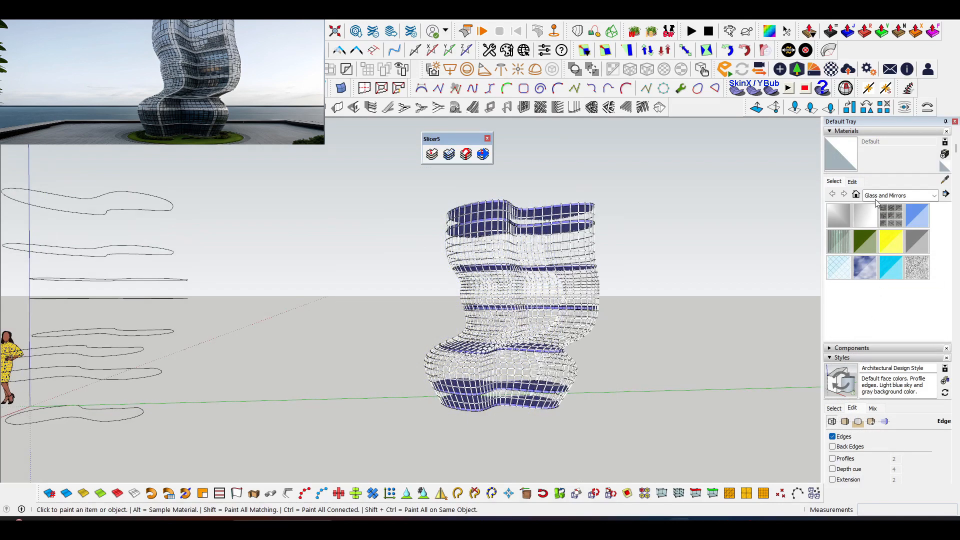
Paint the tube grid with 0135_DarkGray from the Colors-Named material collection.
left_click(876, 196)
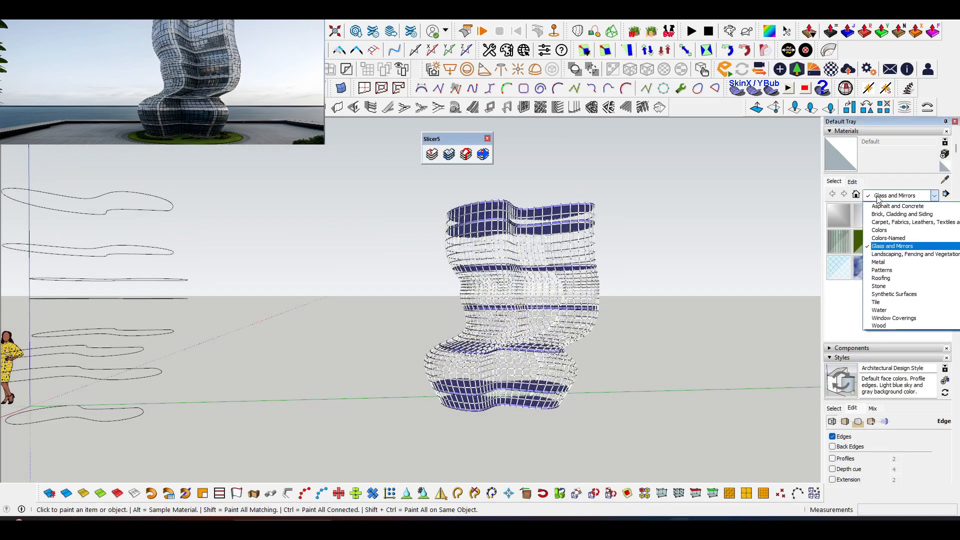
left_click(890, 238)
scroll(875, 274, "down", 3)
scroll(874, 274, "down", 10)
scroll(875, 272, "up", 3)
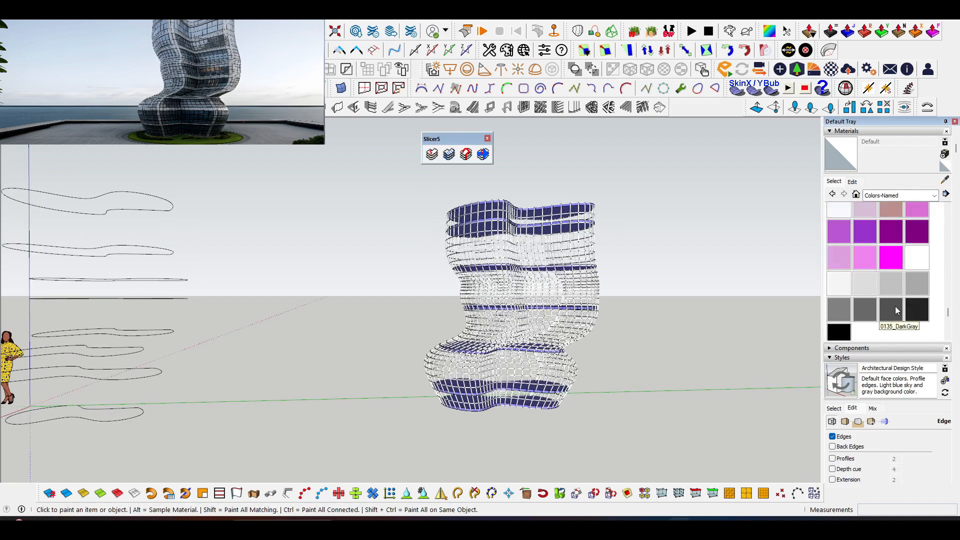
left_click(896, 311)
left_click(518, 278)
key("space")
Dock the Slicer5 toolbar among the others and loft a new skin through all the stacked outline curves with Curviloft.
middle_click_drag(471, 314, 252, 229)
left_click_drag(227, 192, 414, 417)
left_click_drag(458, 138, 710, 108)
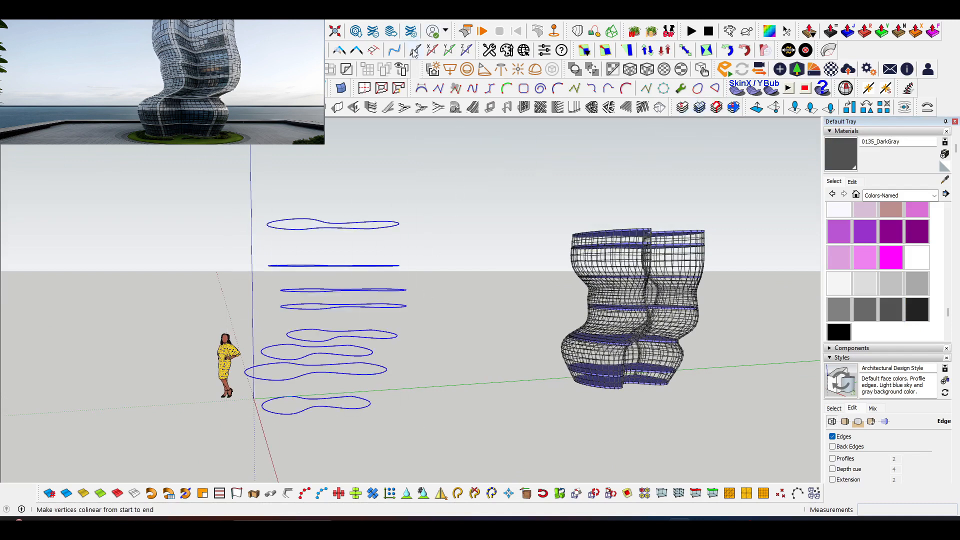
left_click(578, 32)
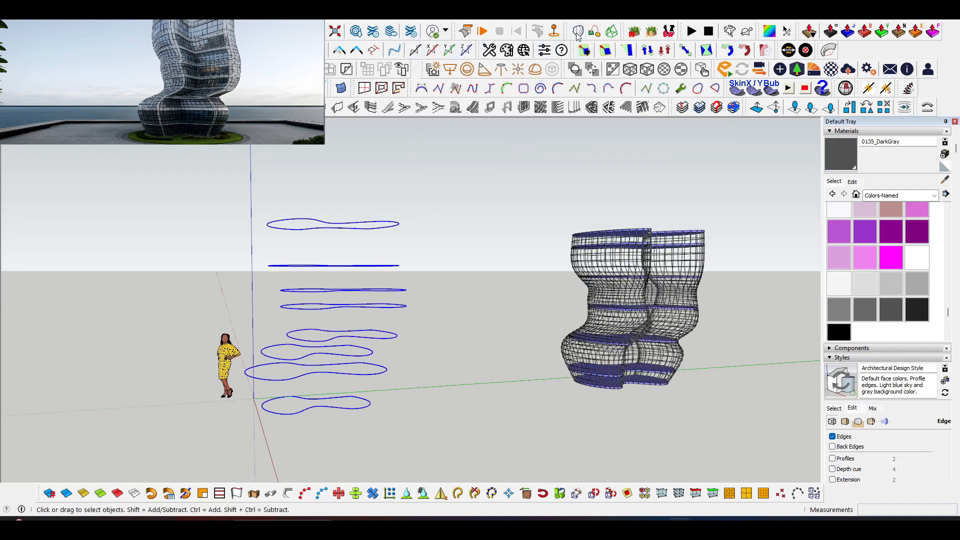
left_click(242, 216)
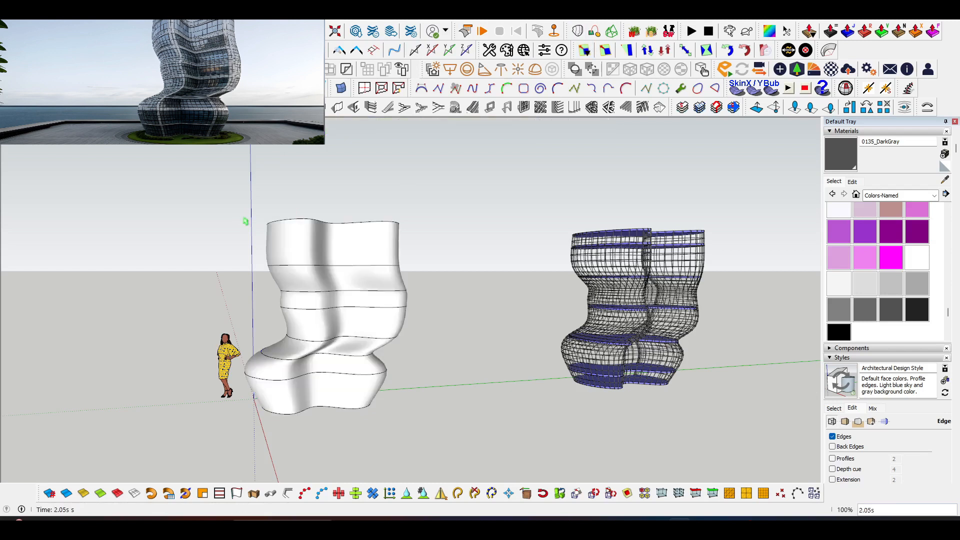
Paint the newly lofted tower skin with Translucent Glass Blue from the Glass and Mirrors materials.
left_click(297, 242)
middle_click_drag(313, 251, 503, 326)
left_click(887, 193)
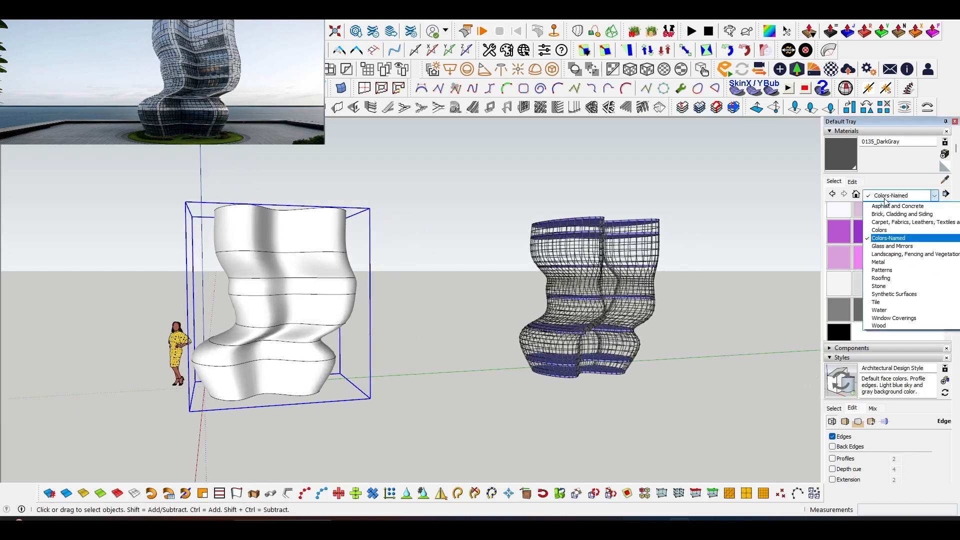
left_click(898, 247)
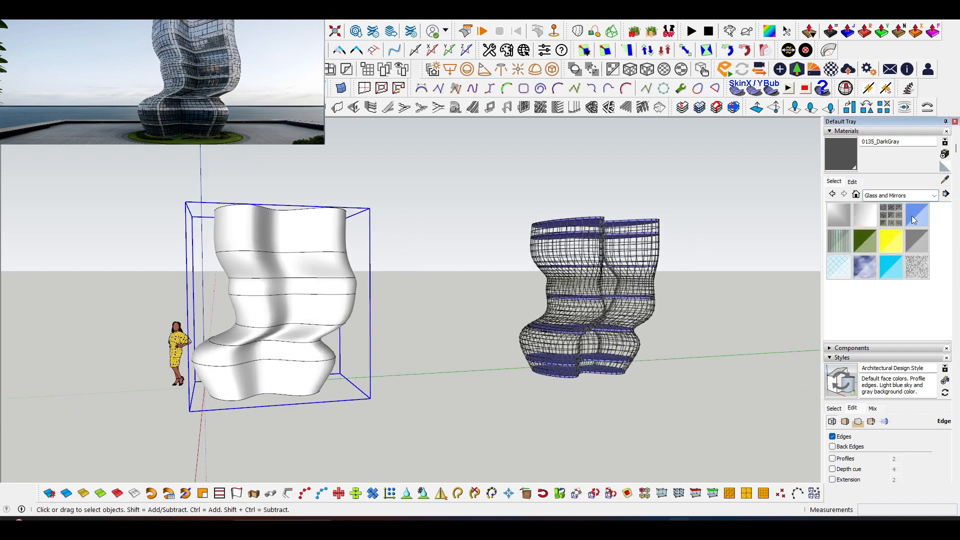
left_click(915, 215)
left_click(287, 260)
Move the glass skin about 8943 mm onto the tube grid, aligning their bottom rims, and deselect it.
scroll(234, 403, "up", 1)
scroll(234, 403, "up", 1)
key("m")
left_click(235, 401)
scroll(193, 347, "down", 1)
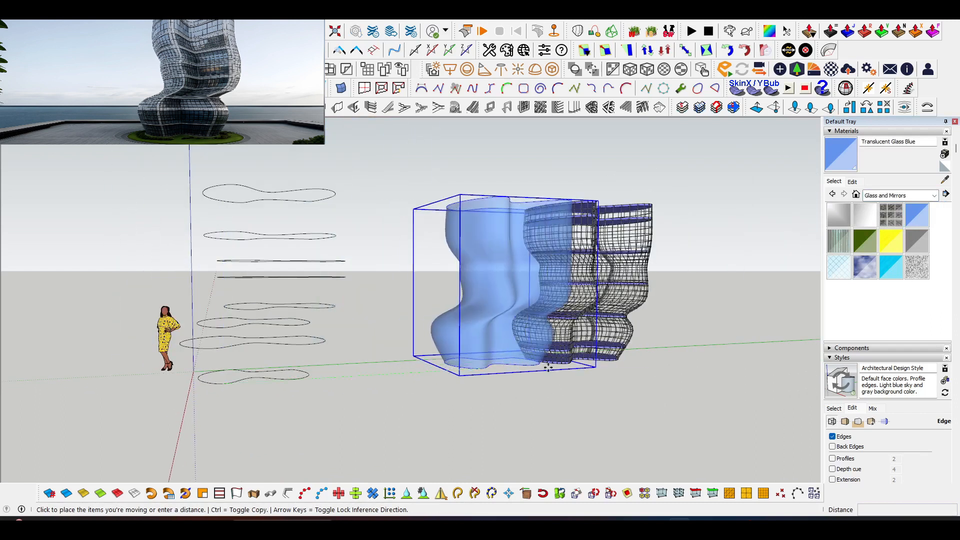
scroll(548, 367, "up", 2)
left_click(591, 361)
scroll(585, 363, "up", 4)
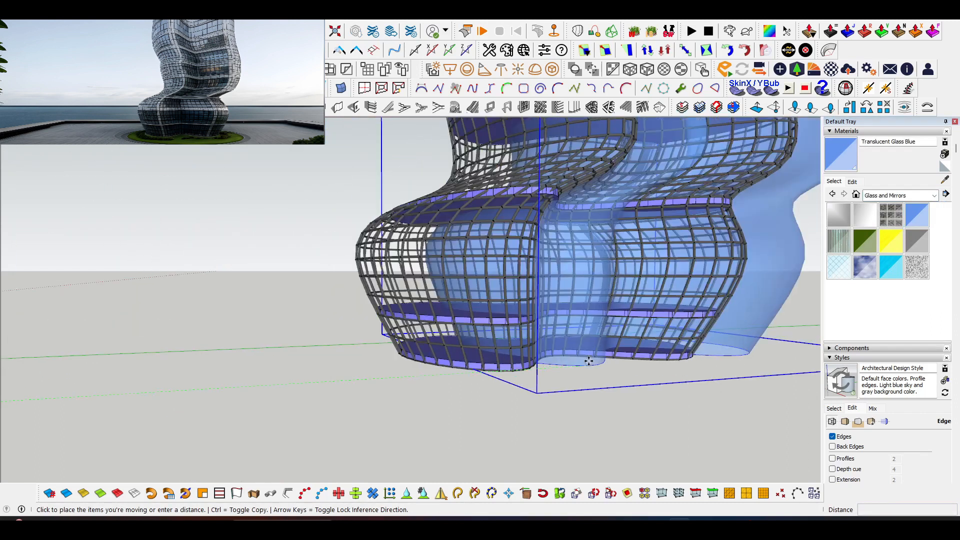
scroll(510, 374, "up", 1)
left_click(510, 376)
scroll(475, 378, "up", 3)
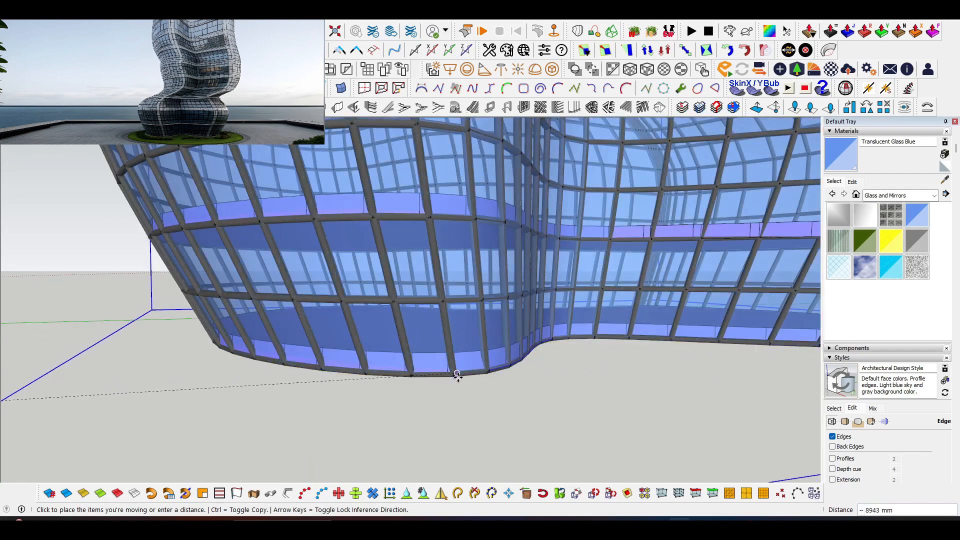
left_click(457, 378)
key("space")
left_click(478, 439)
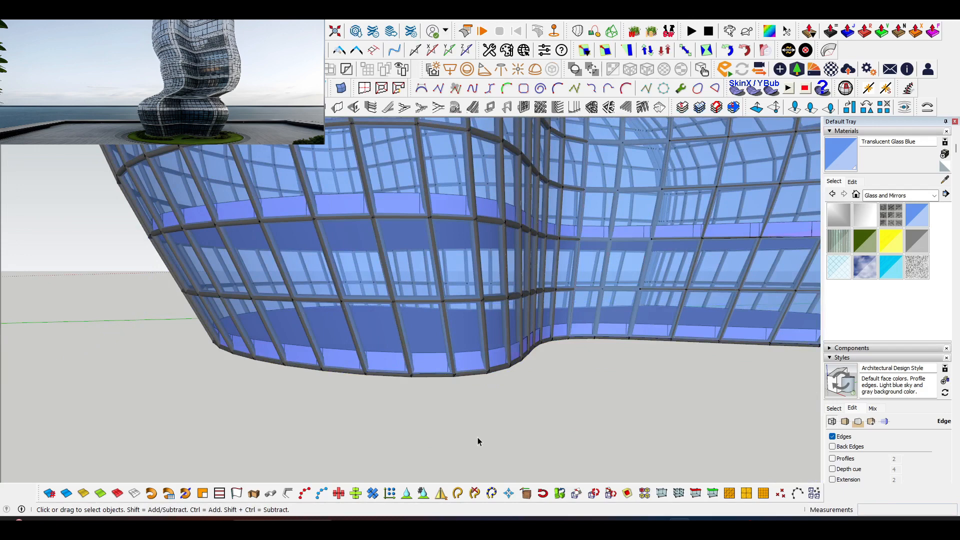
scroll(484, 434, "down", 2)
scroll(489, 434, "down", 3)
middle_click_drag(489, 434, 384, 390)
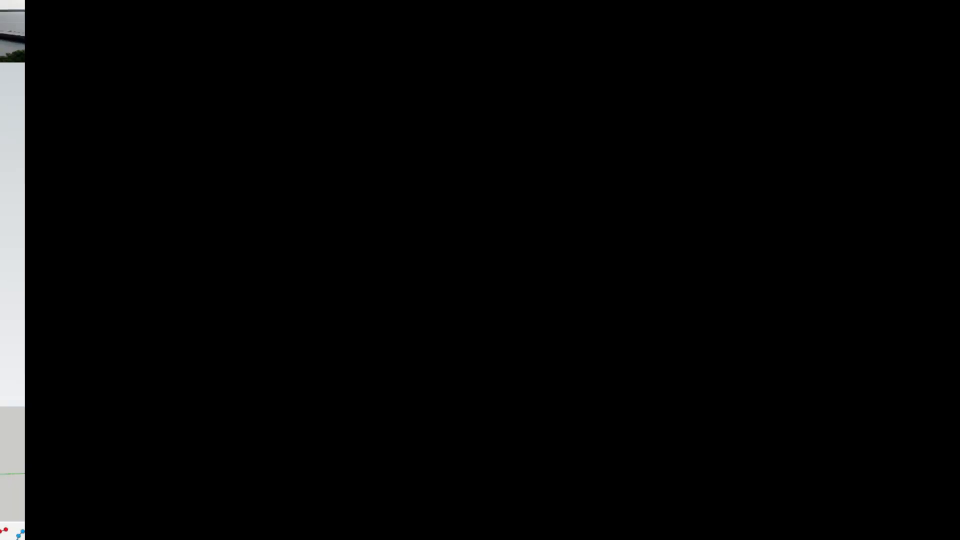